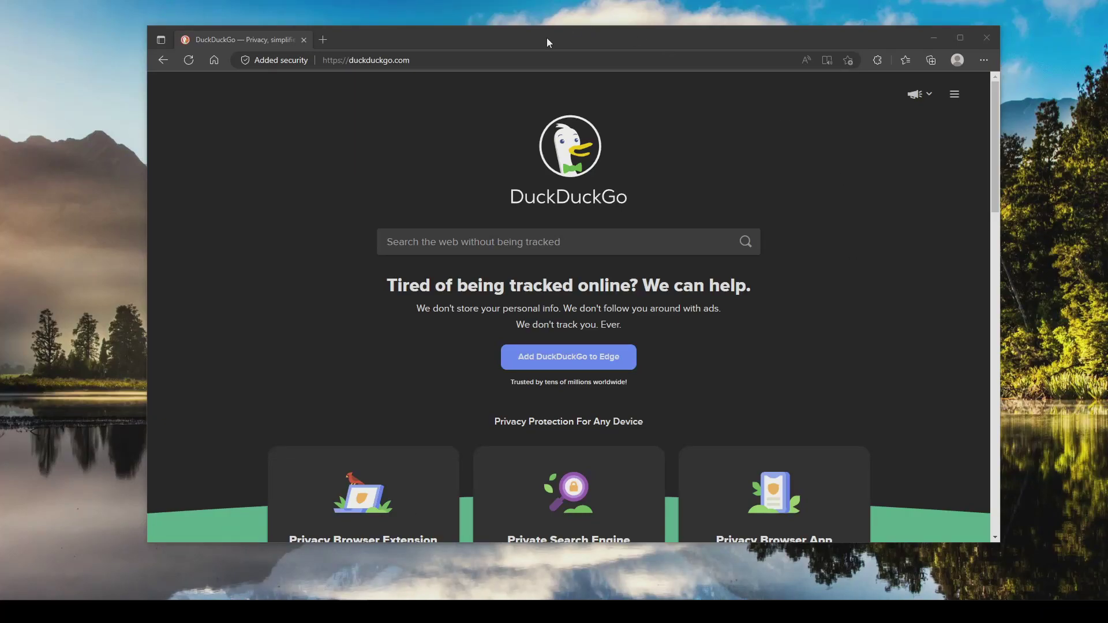
Step: Open the About Microsoft Edge page to confirm version 108.0.1462.54 is up to date
drag(547, 38, 540, 39)
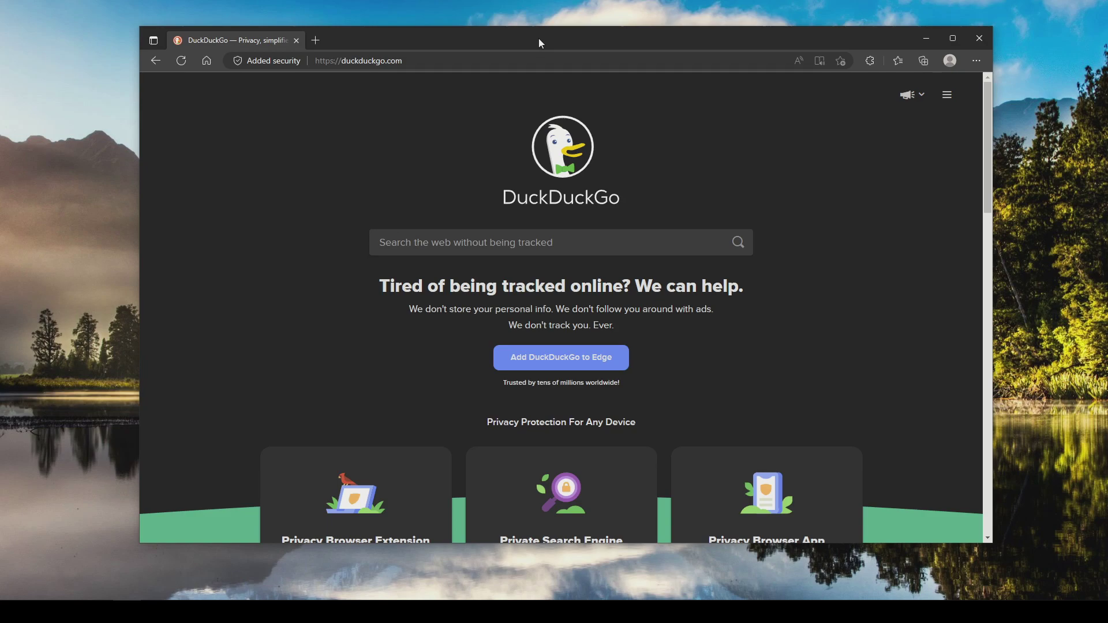
click(976, 62)
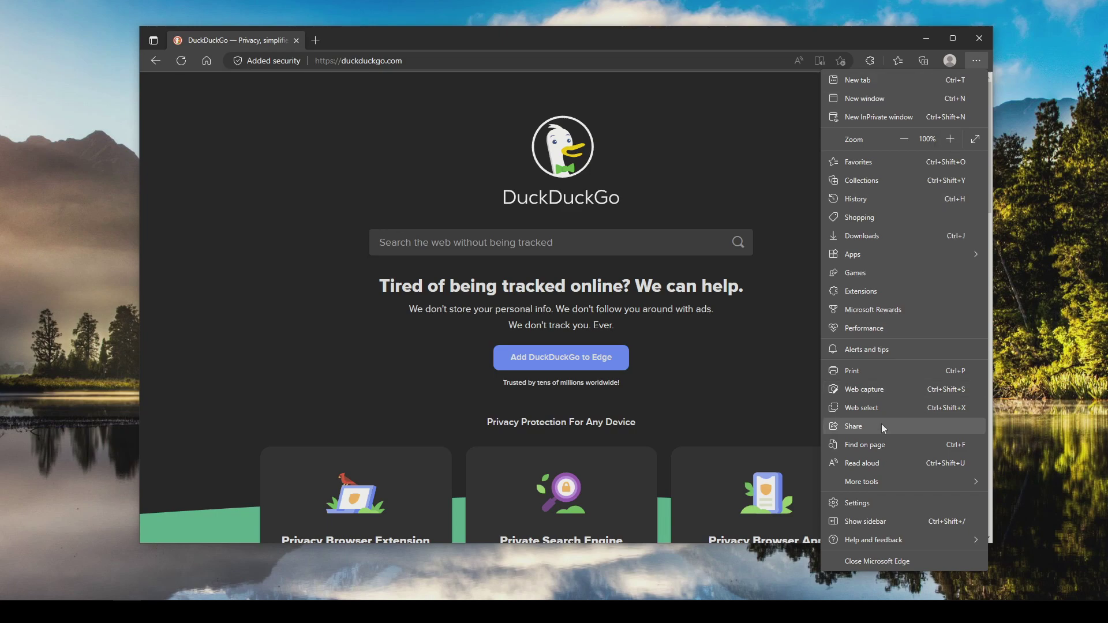
mouse_move(881, 538)
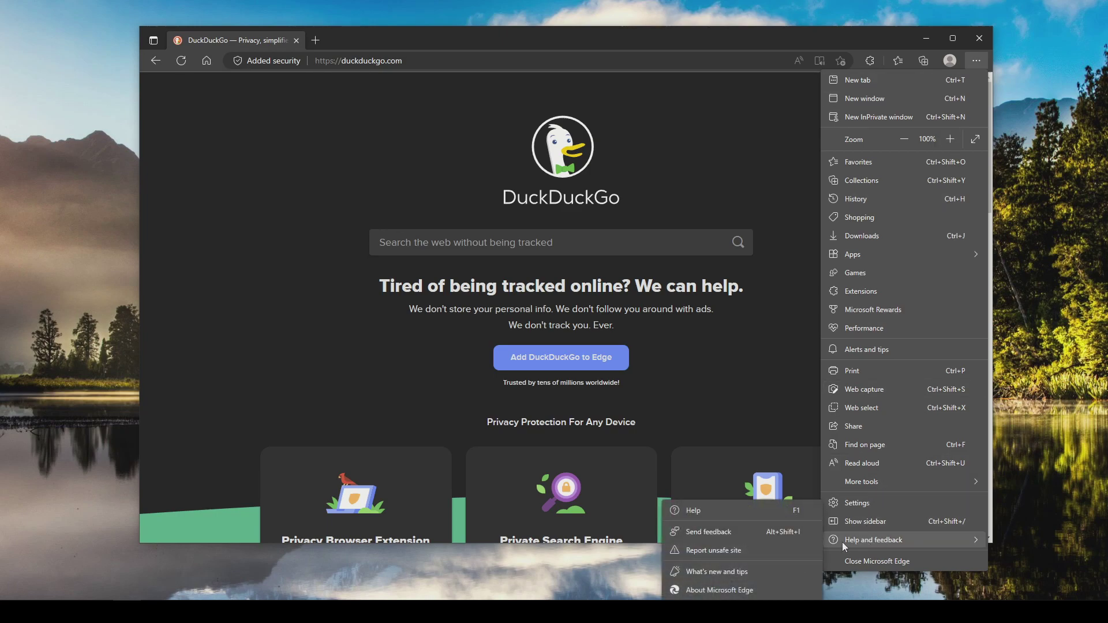
click(717, 591)
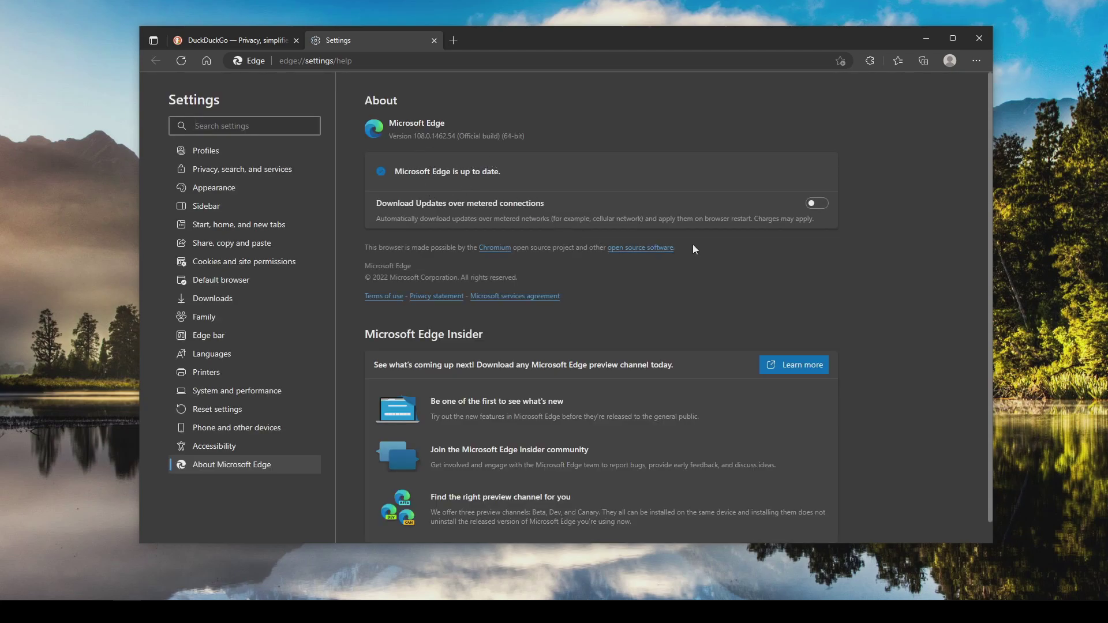
Step: Open the extensions management page, turn on Developer mode and check for extension updates
click(975, 59)
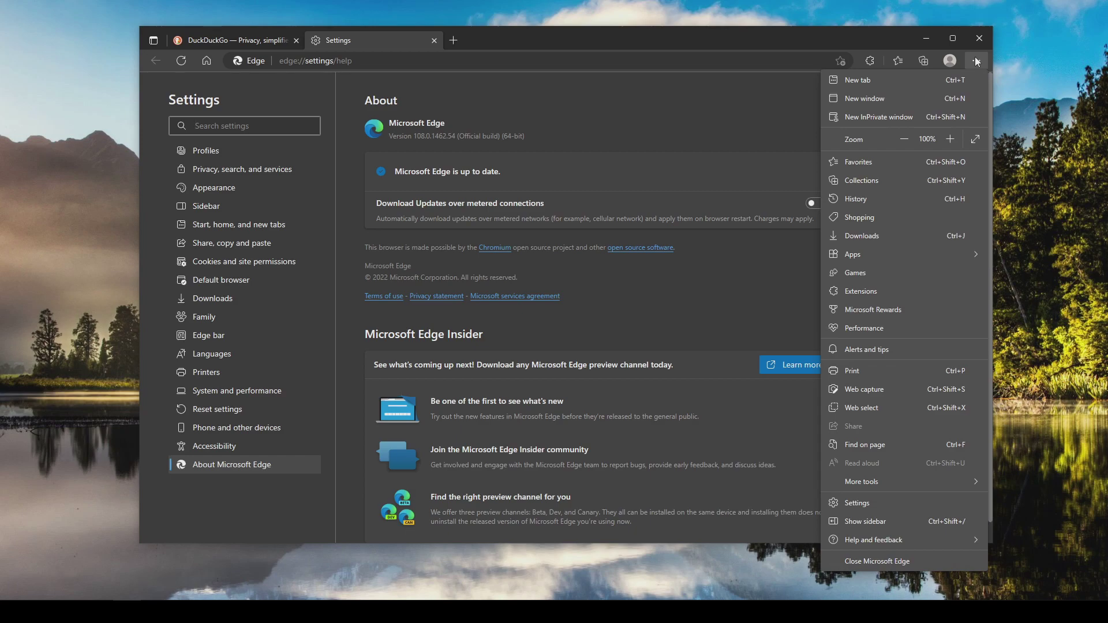
click(858, 292)
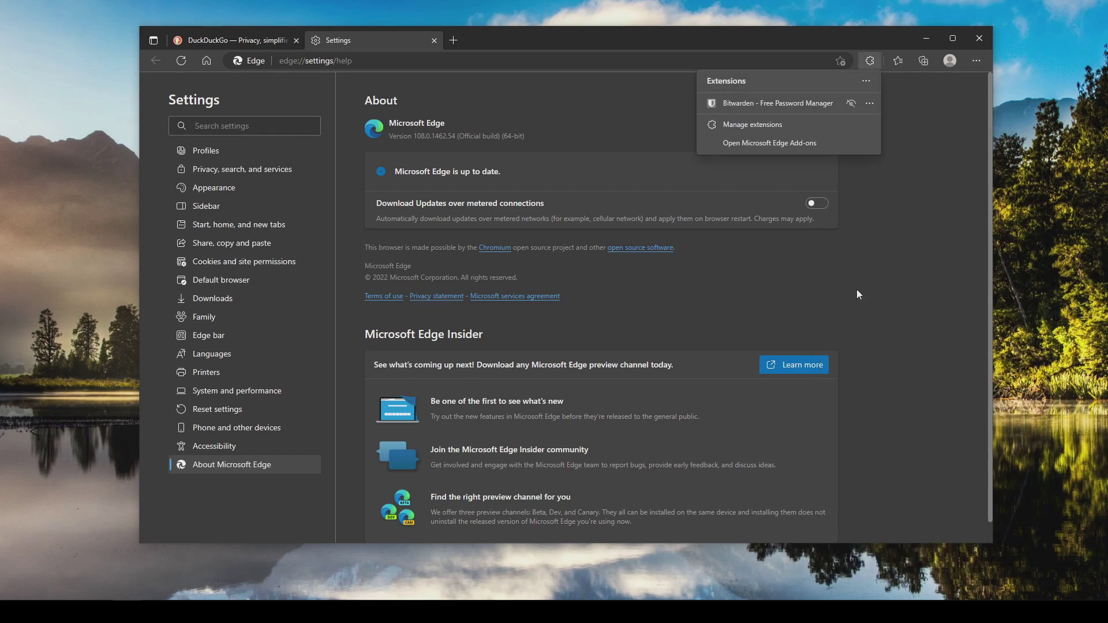
click(745, 127)
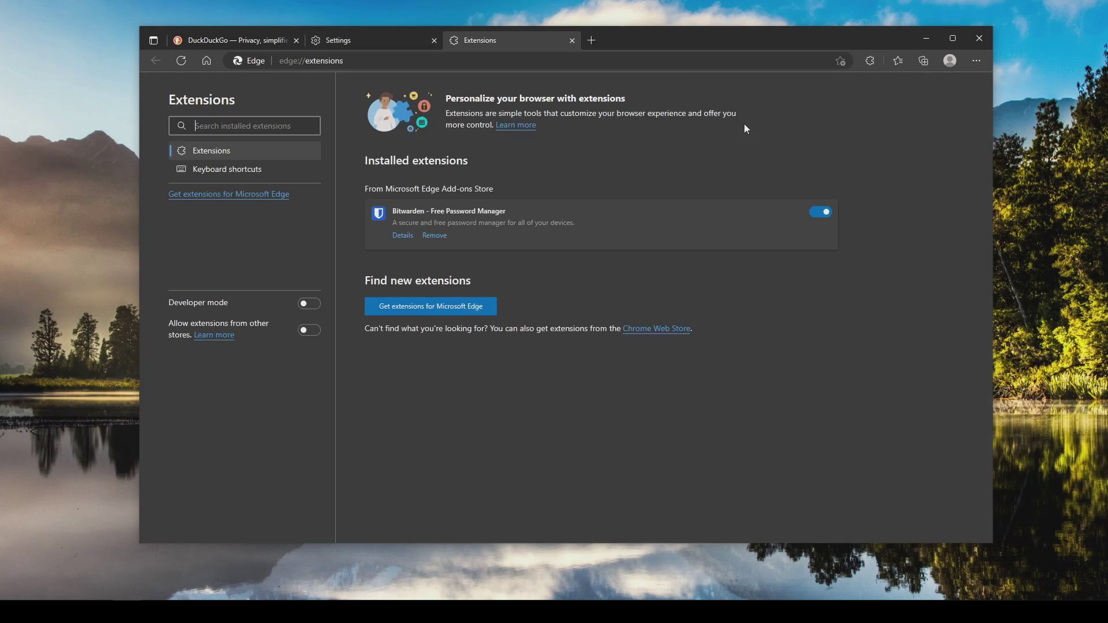
click(310, 304)
click(818, 161)
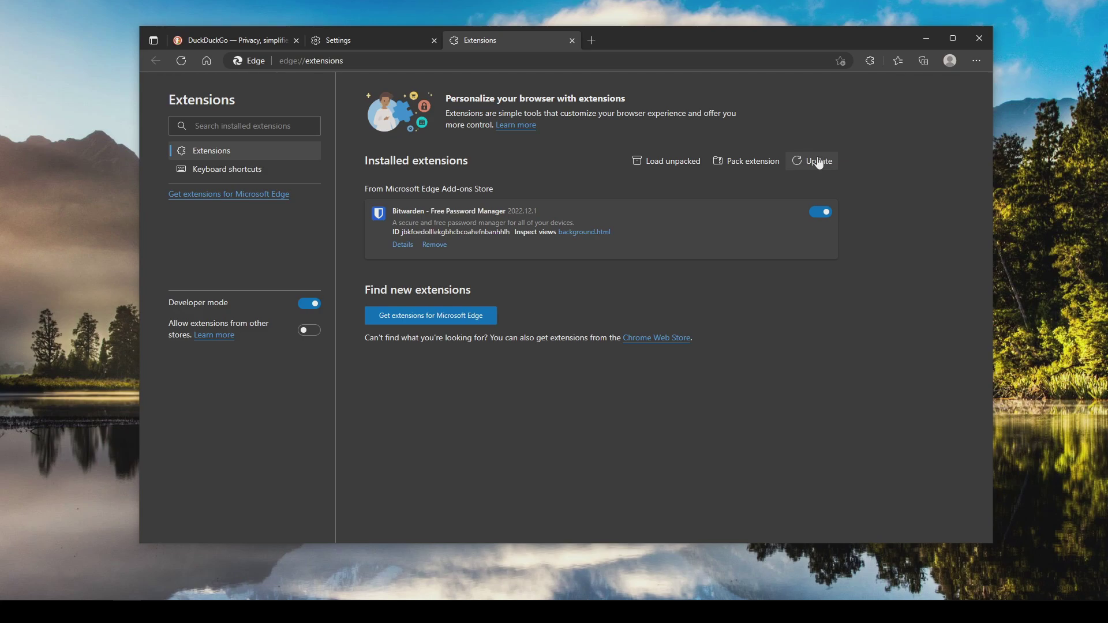
Step: Disable the Bitwarden extension and remove it
click(815, 216)
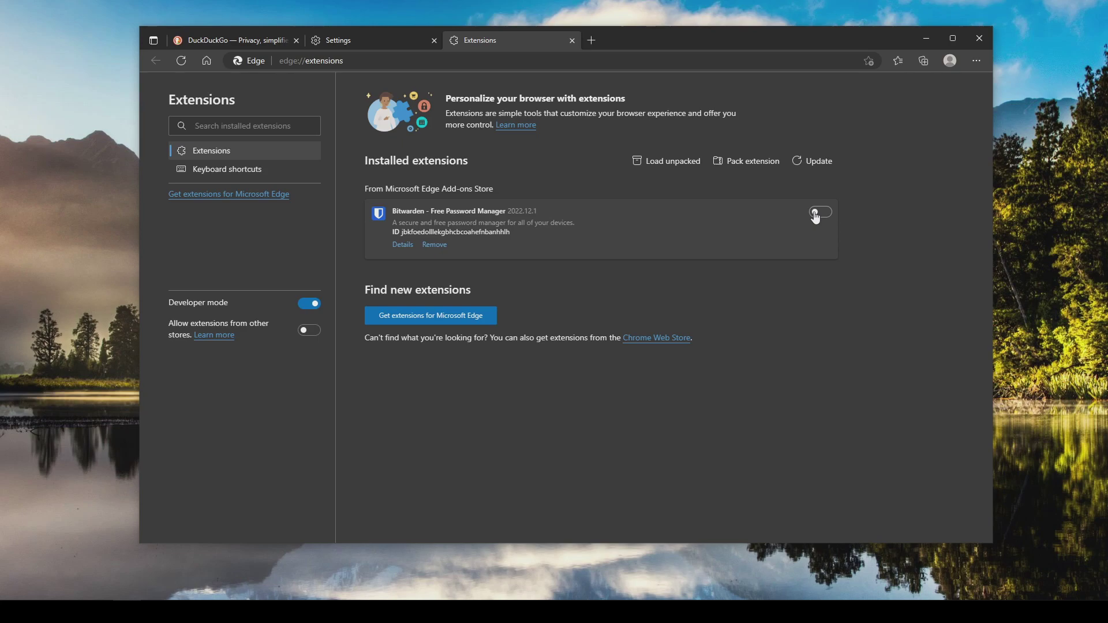
click(435, 244)
key(Return)
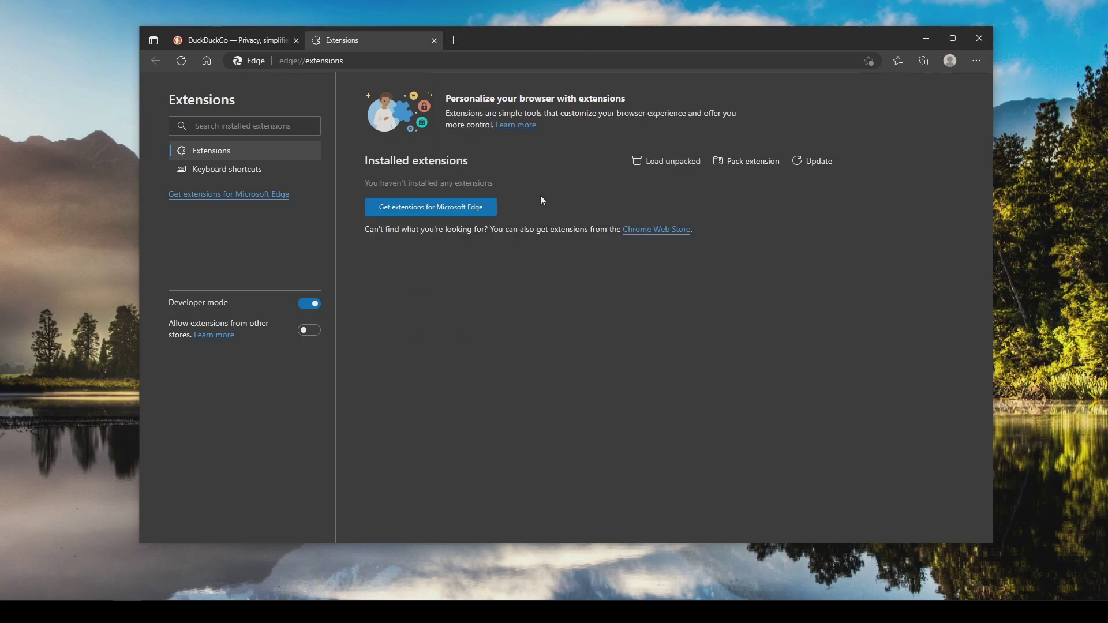
Step: In privacy settings, turn off always-Strict for InPrivate and switch tracking prevention to Strict
click(975, 60)
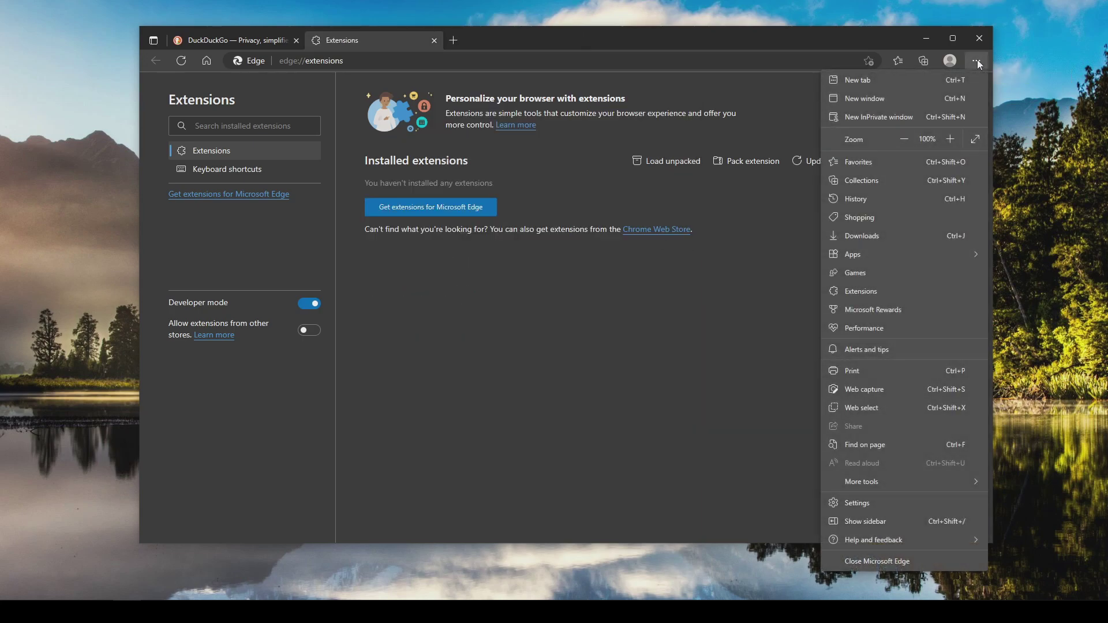
click(850, 500)
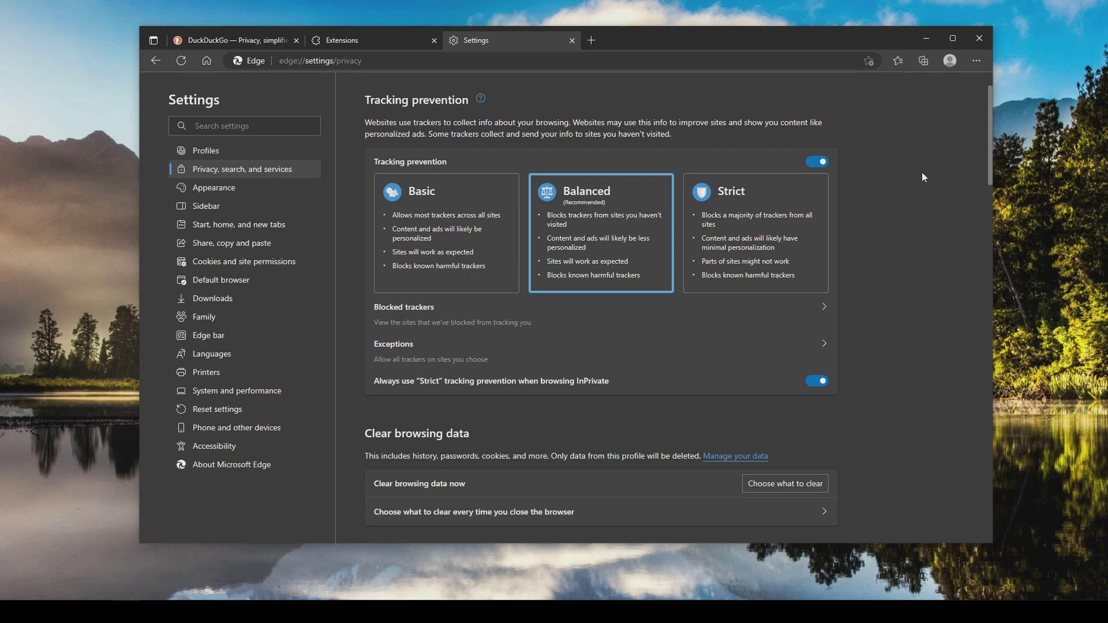
click(817, 381)
drag(354, 98, 463, 103)
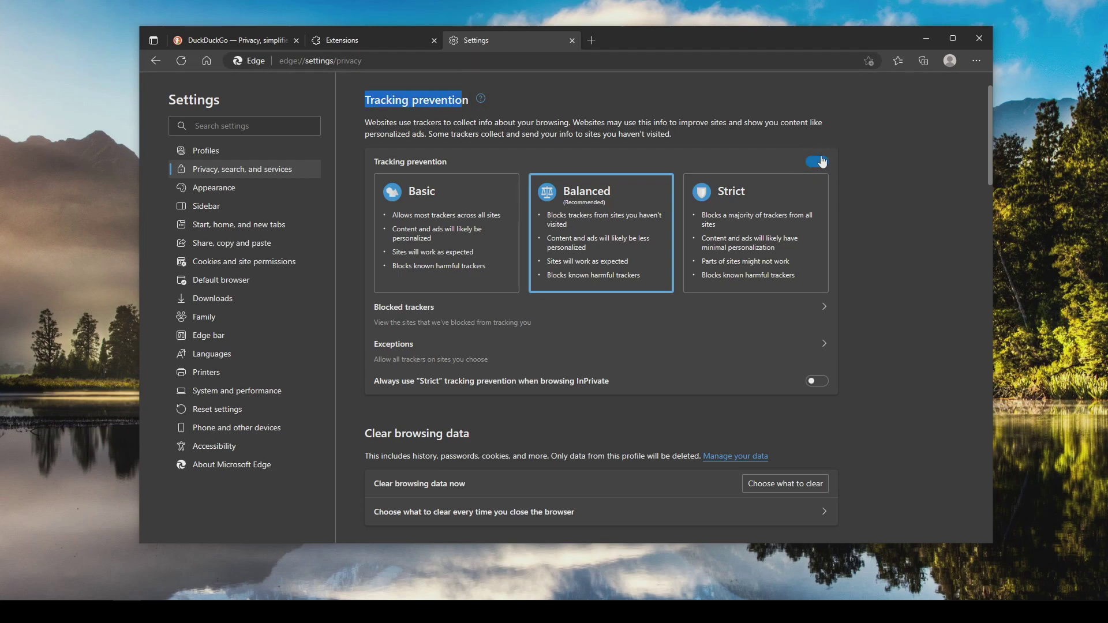
click(746, 243)
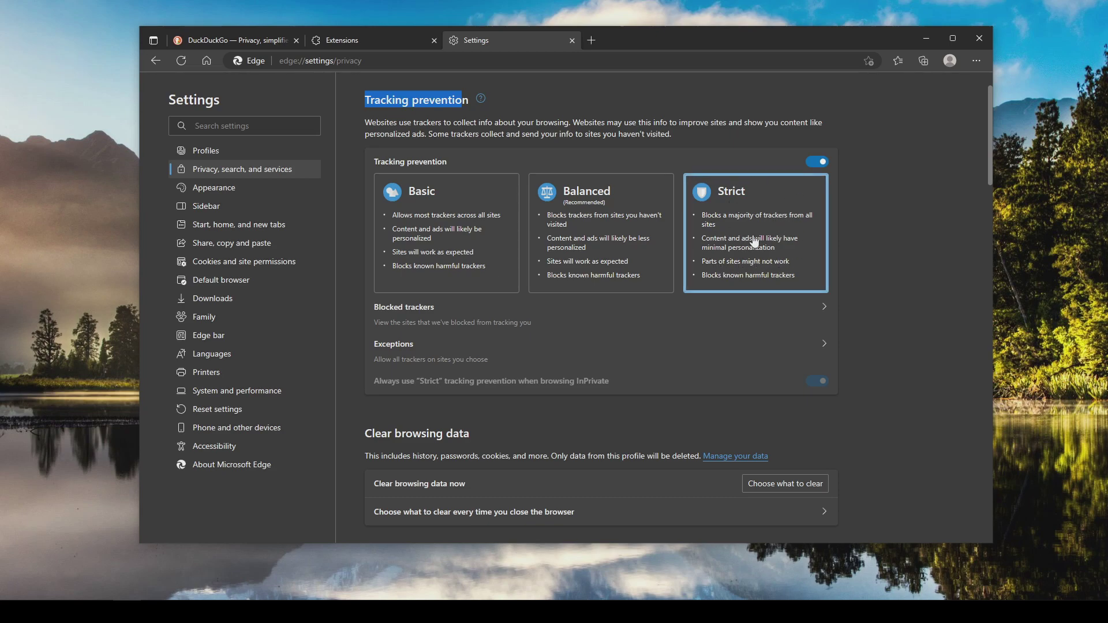
Step: Check the tracking prevention exceptions, re-enable always-Strict for InPrivate, and settle on Strict
click(824, 346)
click(354, 106)
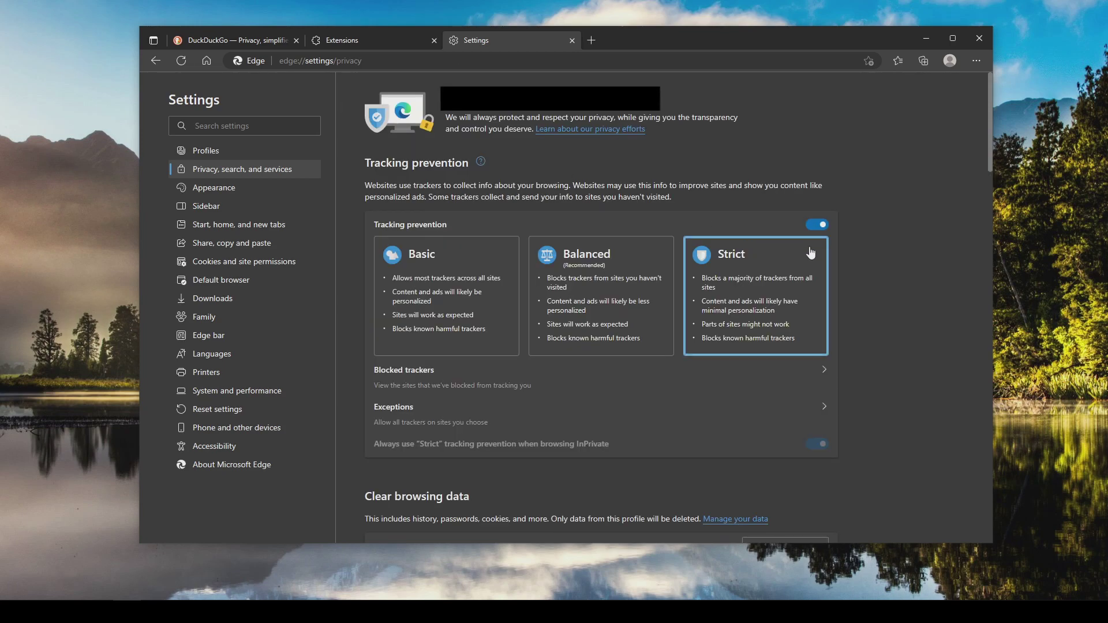
click(601, 290)
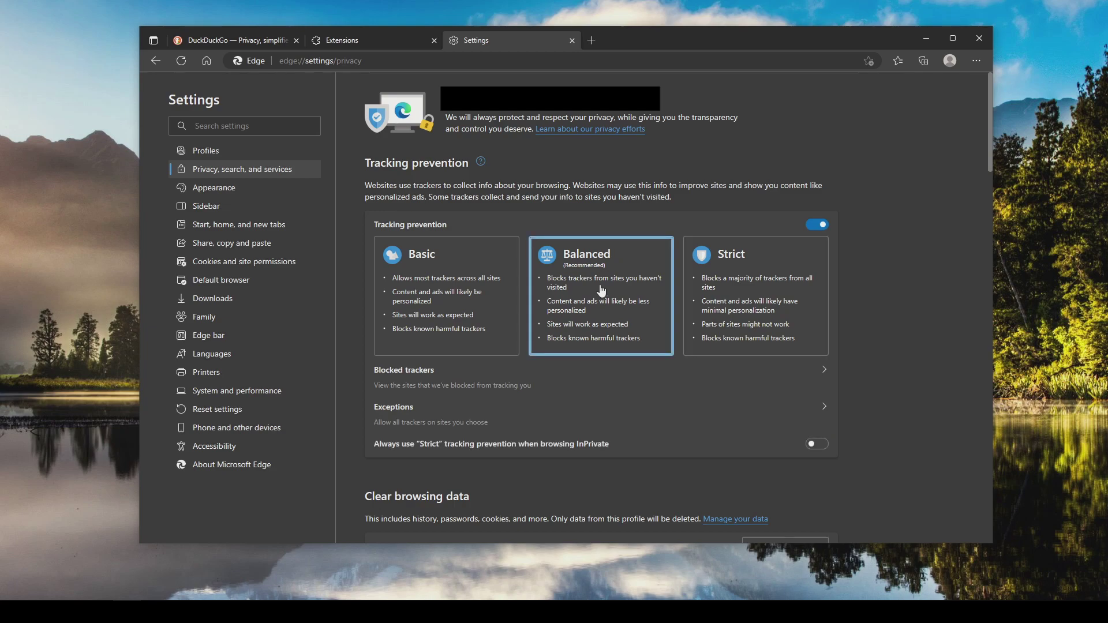
drag(374, 446, 600, 452)
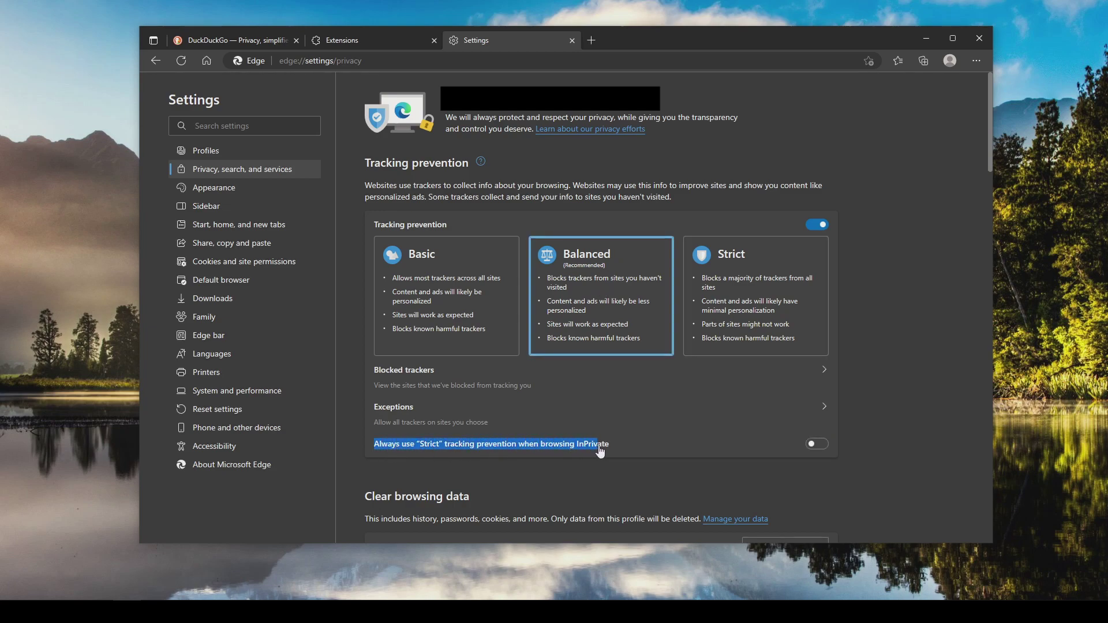
click(818, 445)
click(859, 442)
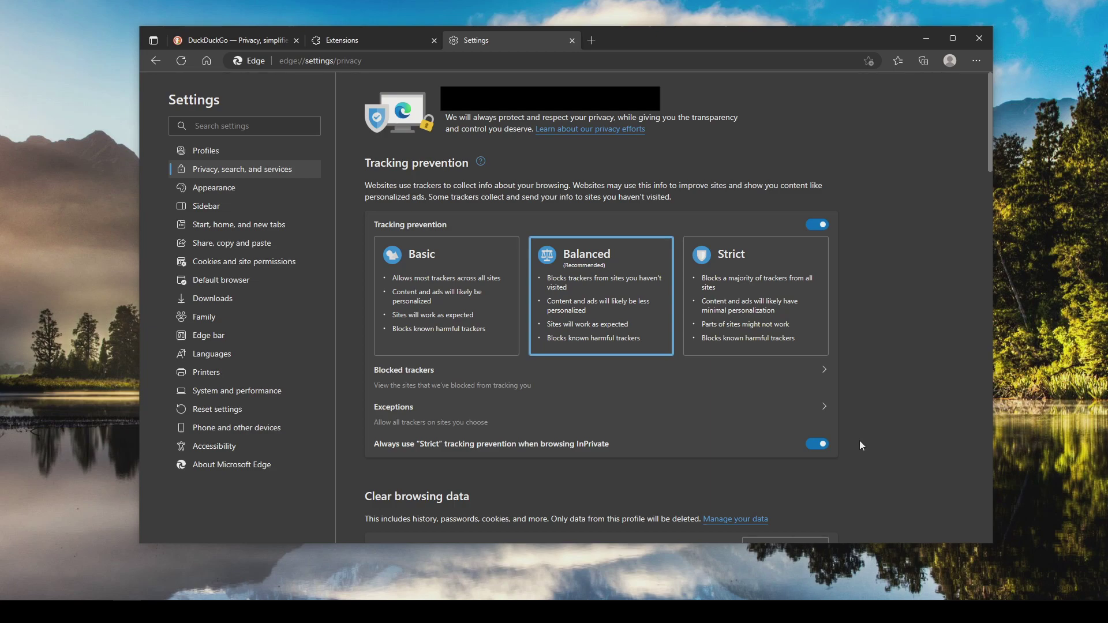
click(740, 288)
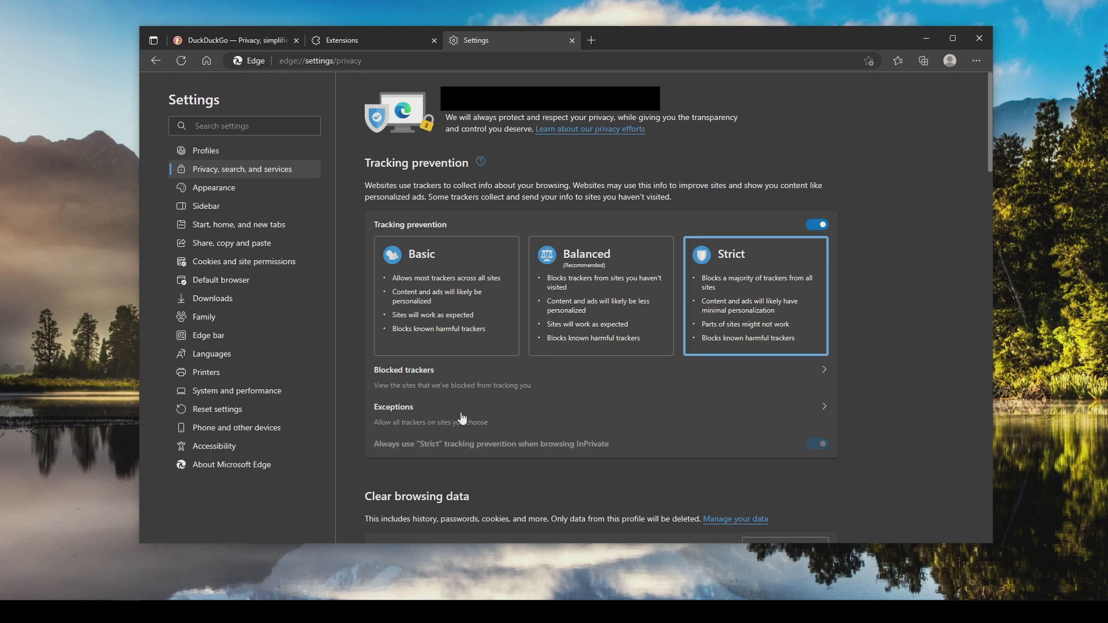
Step: Look over the clear-browsing-data options, then go to the Privacy section where Do Not Track requests are on
scroll(929, 306, down, 3)
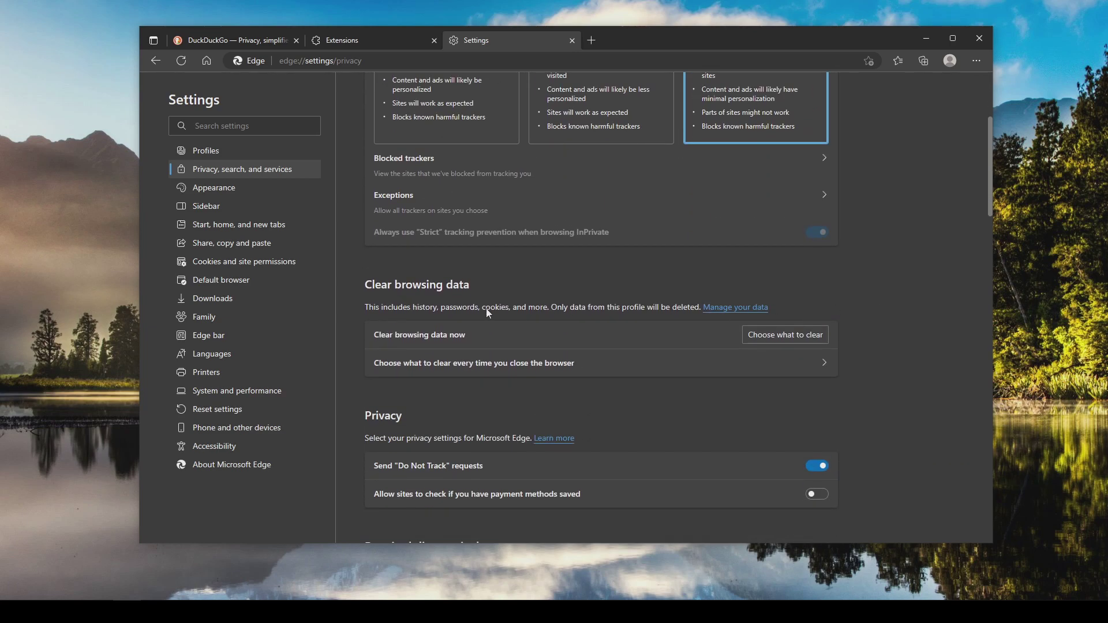
click(779, 335)
key(Escape)
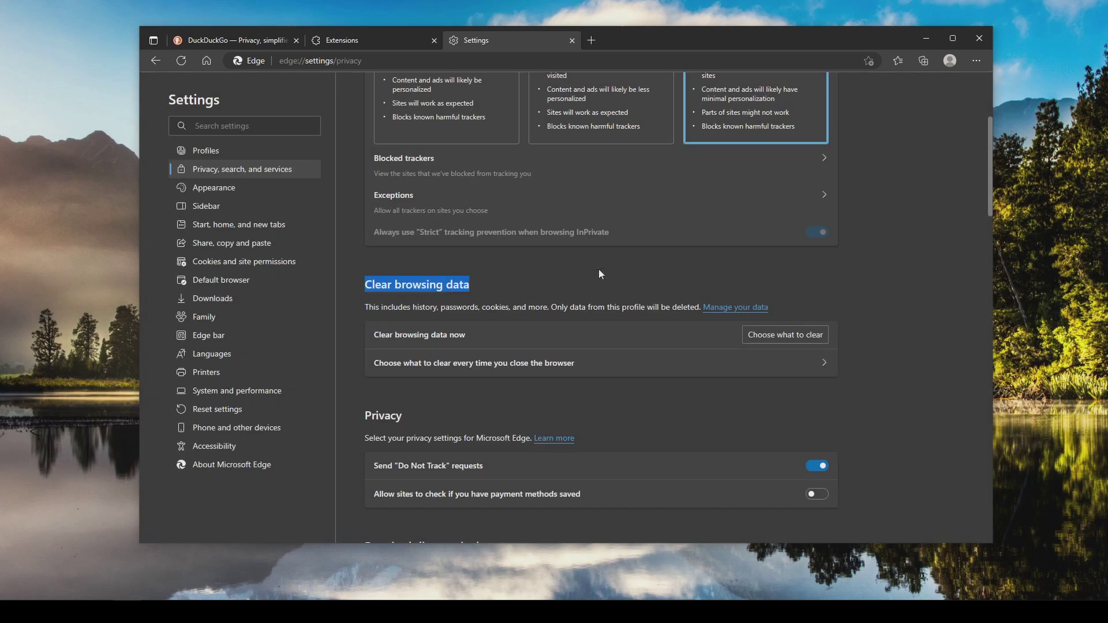
drag(397, 365, 568, 370)
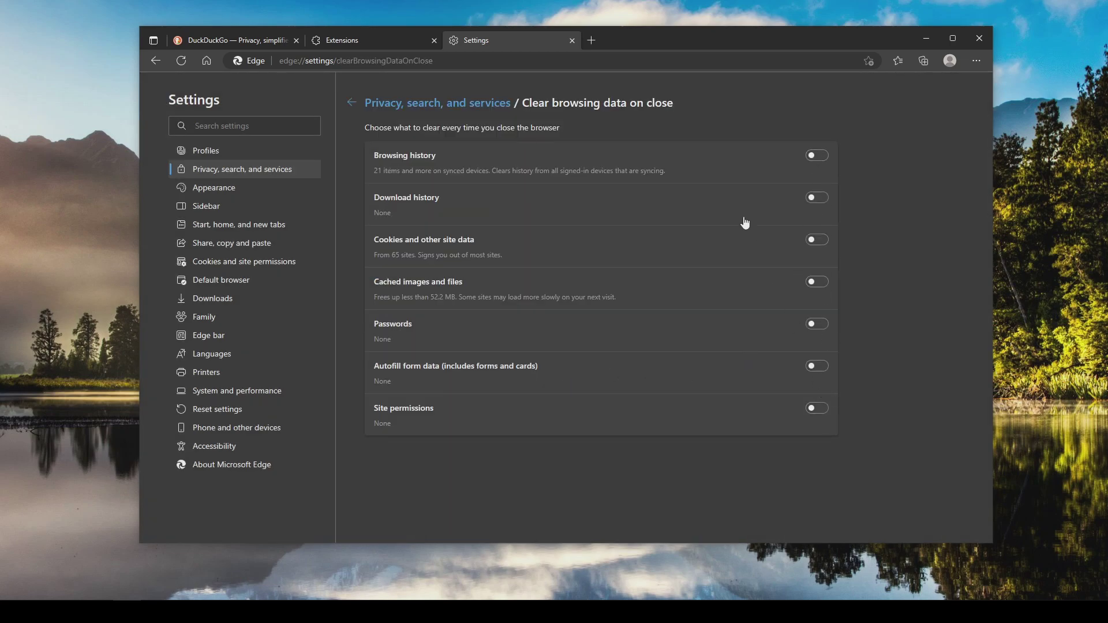
click(375, 110)
scroll(368, 138, down, 3)
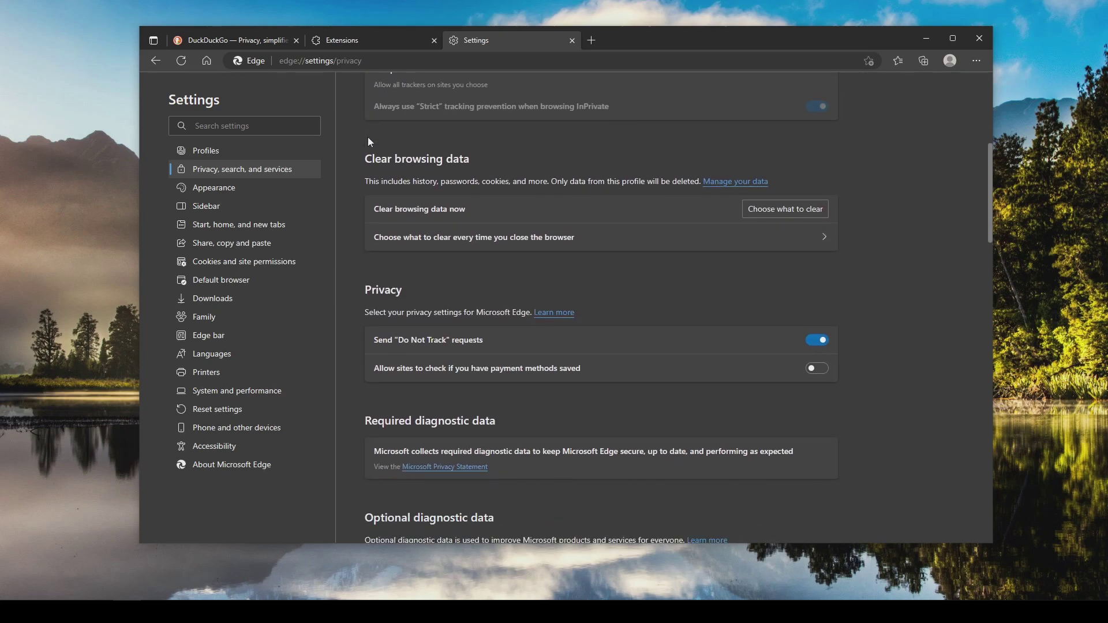
drag(365, 224, 372, 225)
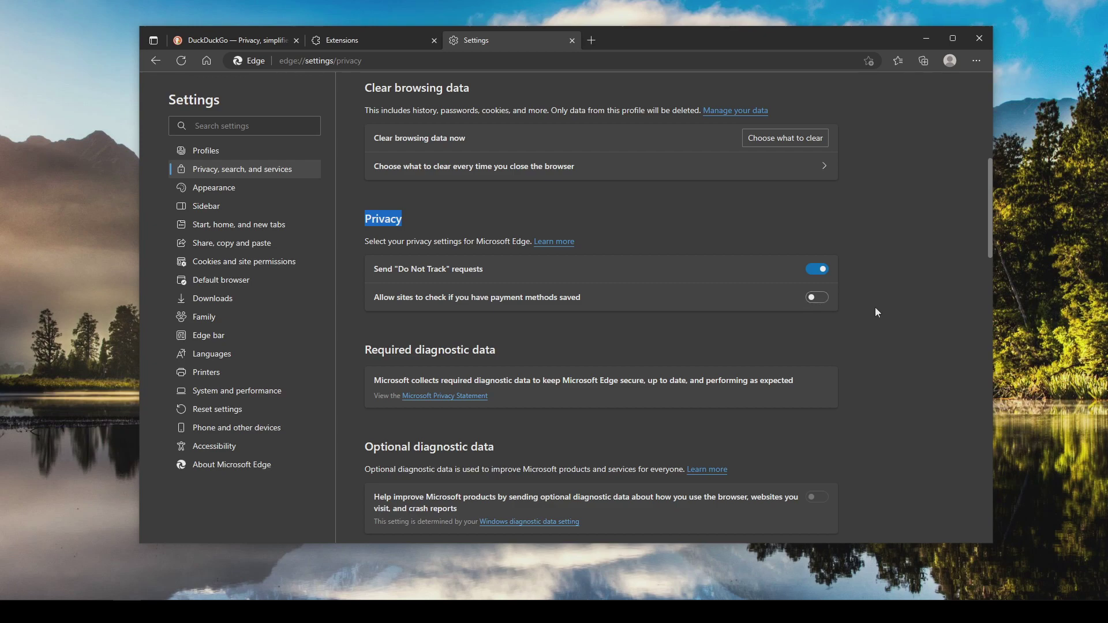
Step: Scroll through the diagnostic data, personalization and Security settings sections
scroll(875, 309, down, 2)
scroll(875, 312, down, 2)
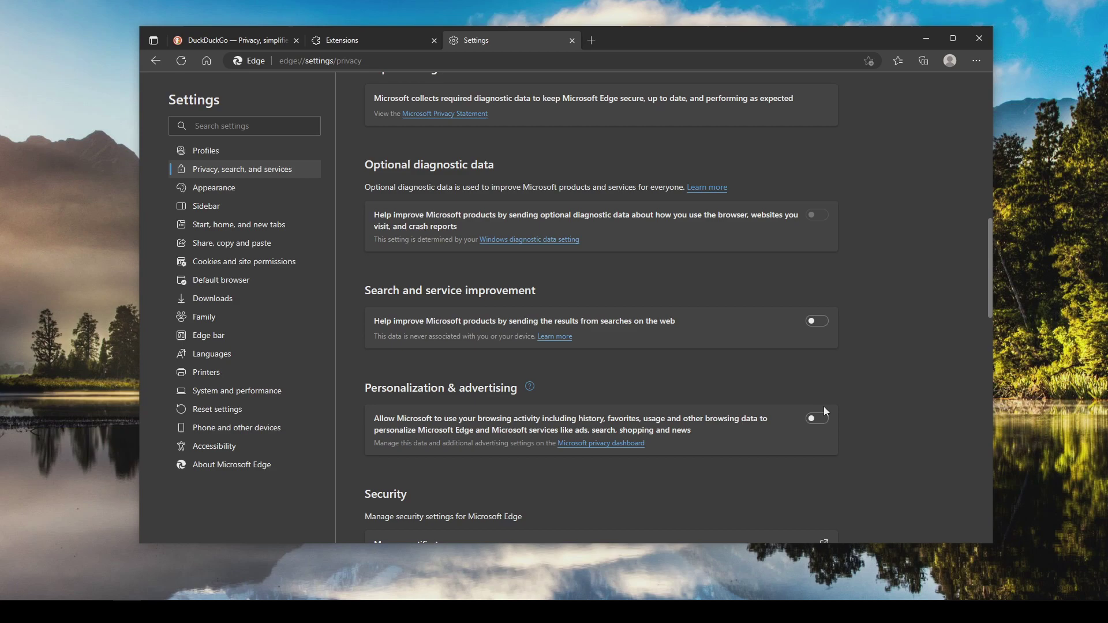
scroll(831, 421, down, 5)
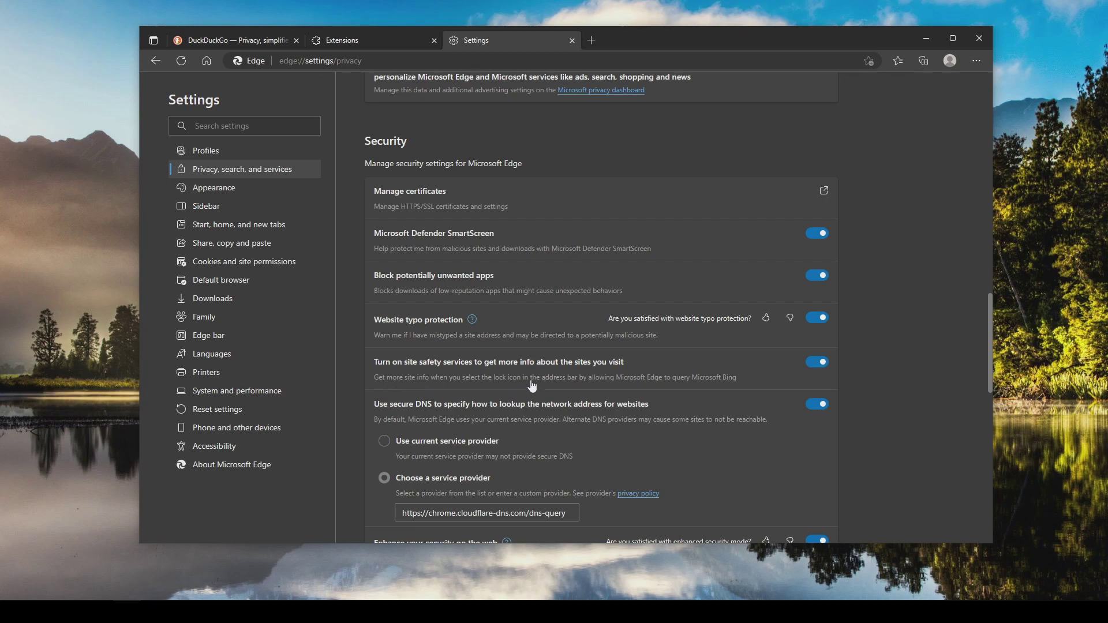
Step: Check duckduckgo.com's site information and company details, then return to the Settings tab
click(209, 41)
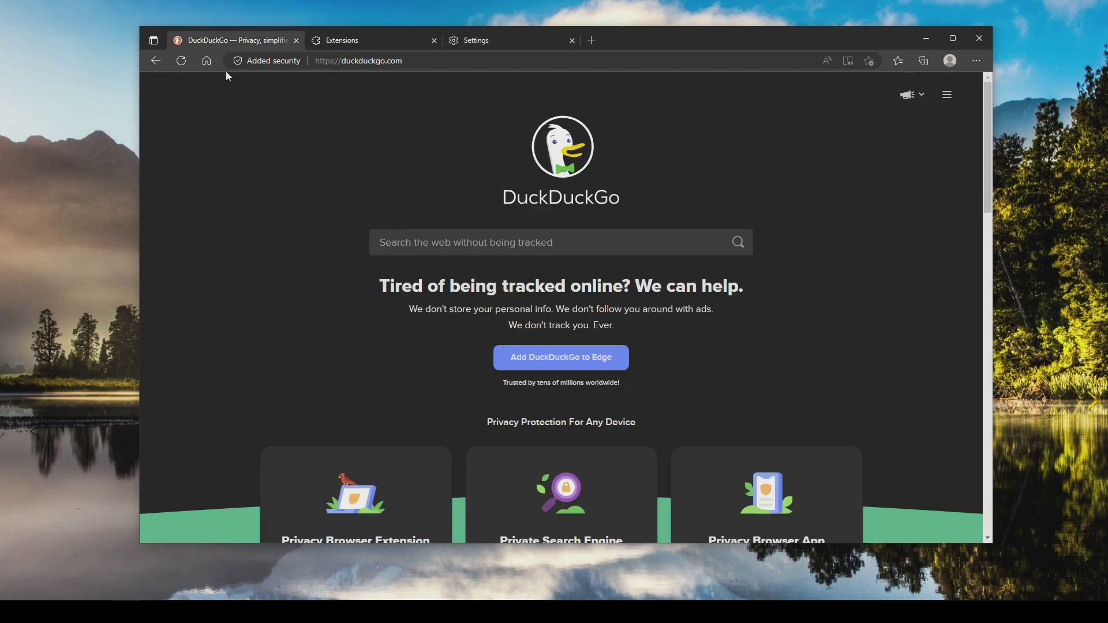
click(265, 61)
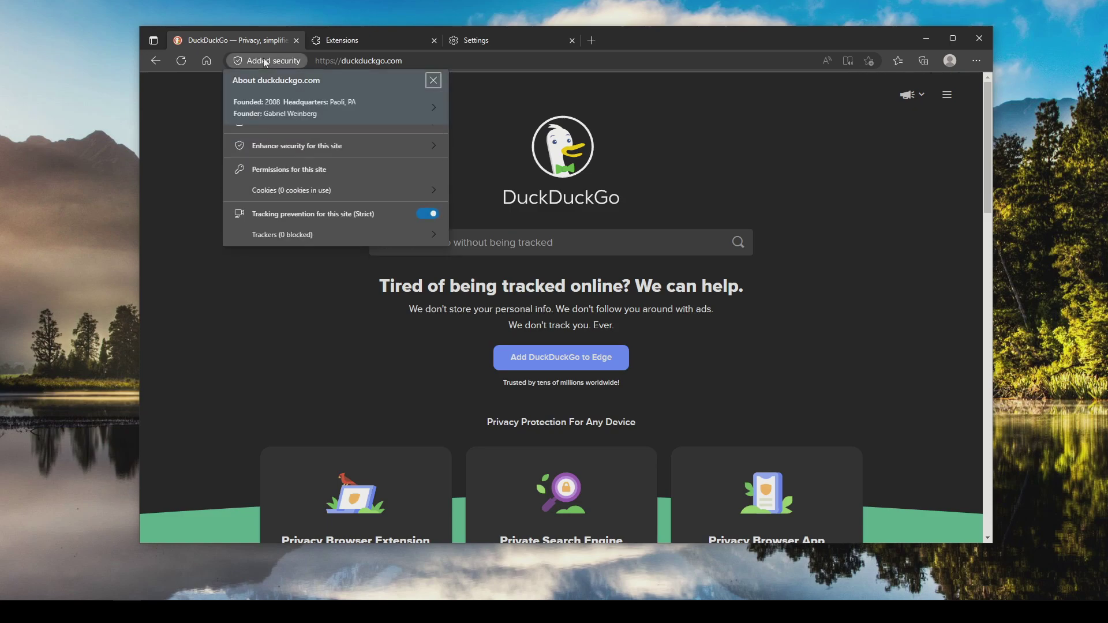
click(370, 109)
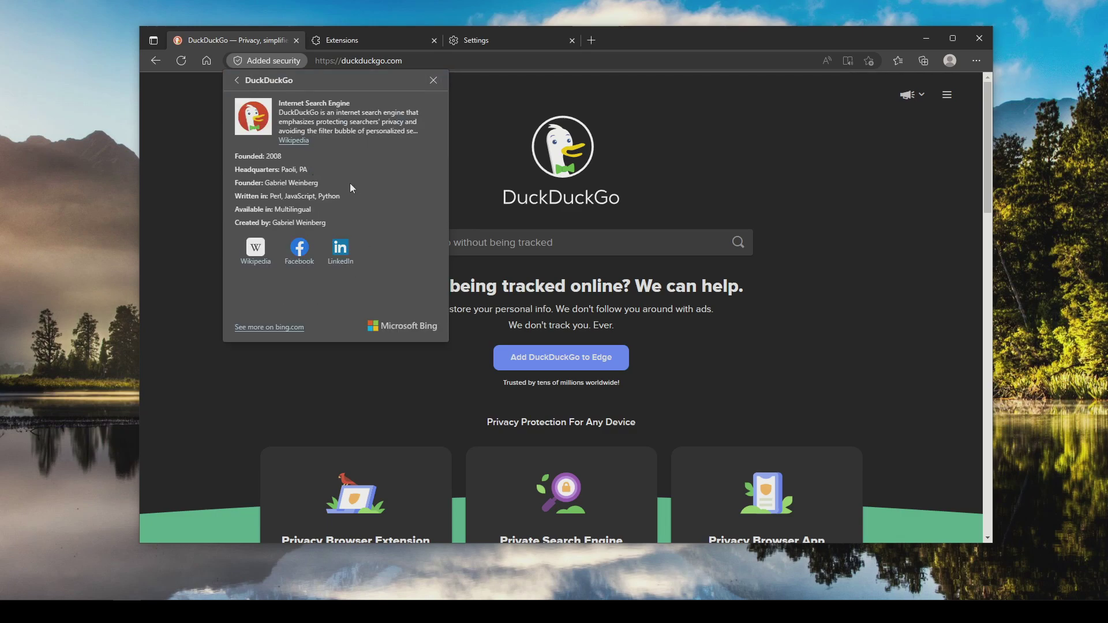
click(482, 38)
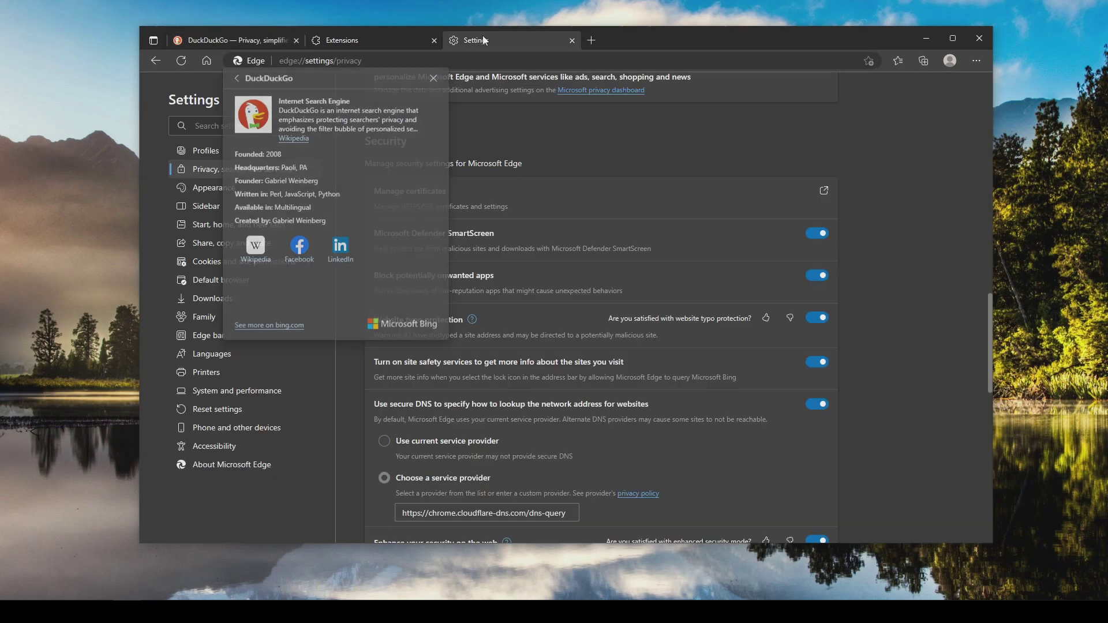
Step: Choose Cloudflare (1.1.1.1) as the secure DNS service provider
scroll(629, 289, down, 2)
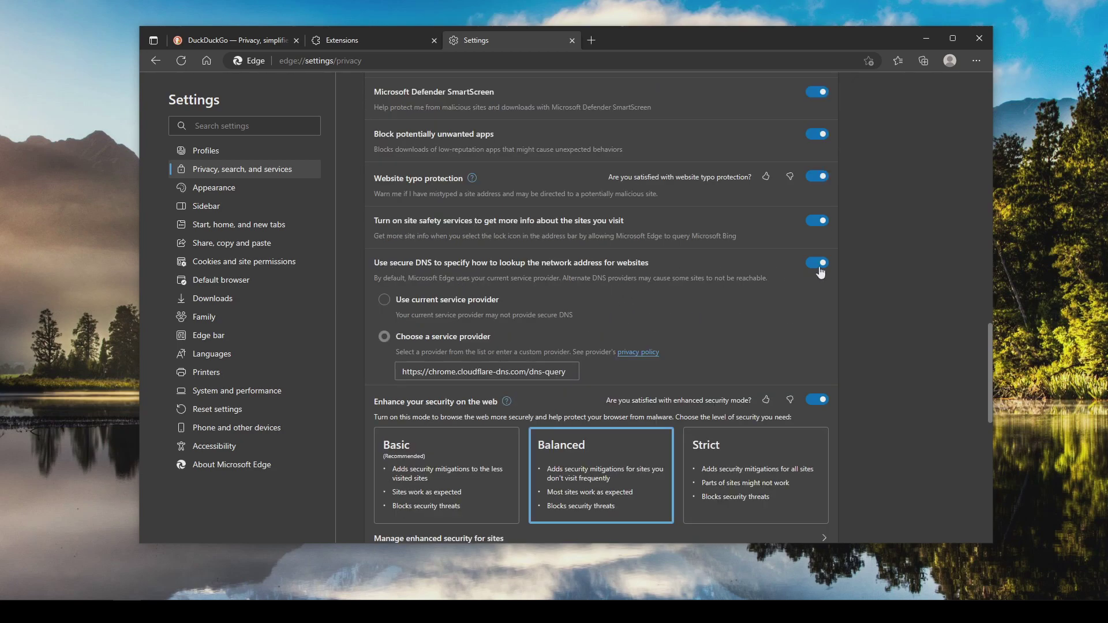
click(497, 372)
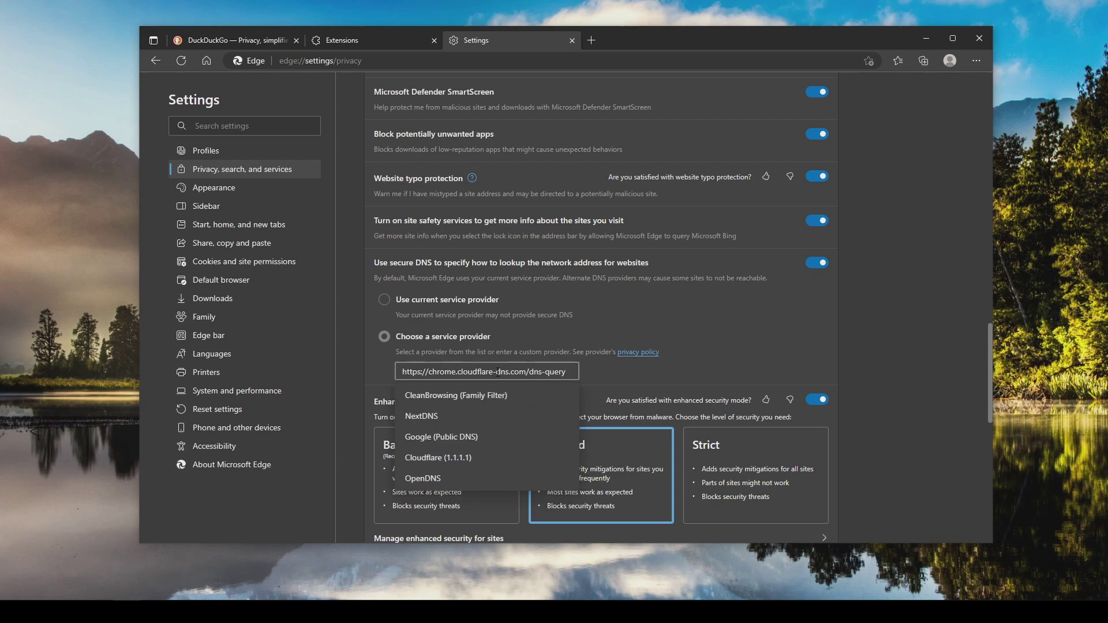
click(429, 459)
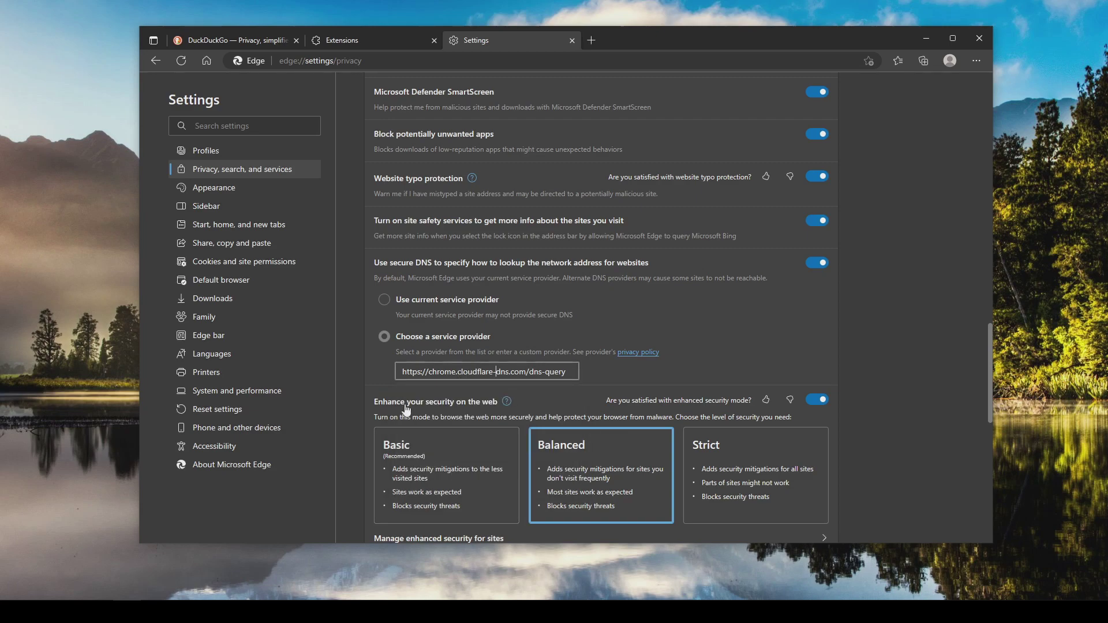
scroll(402, 407, down, 3)
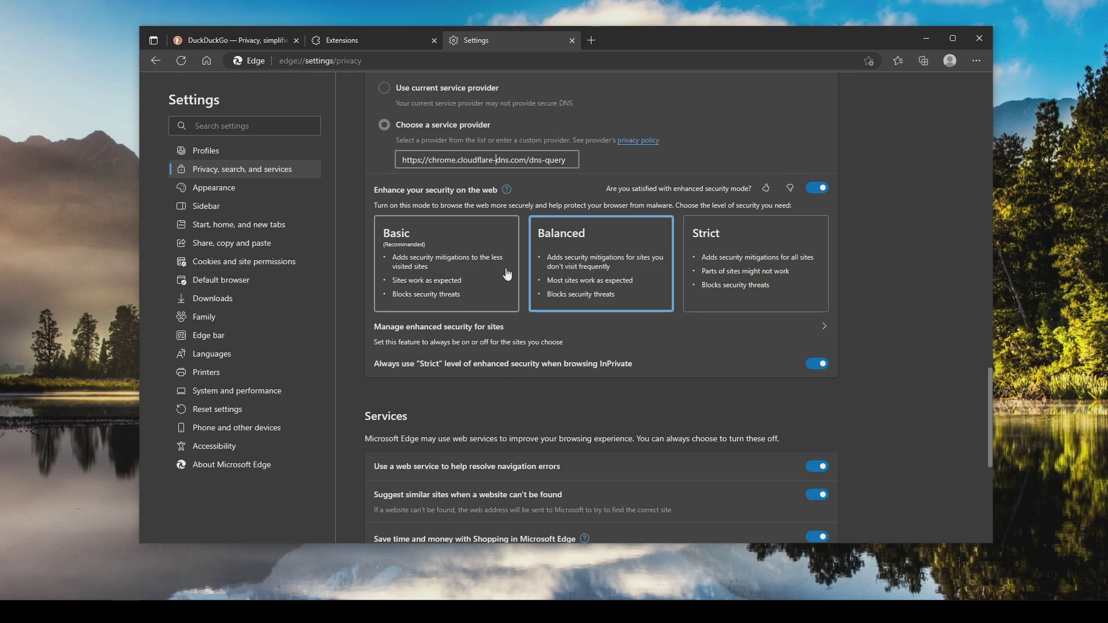
Step: Set enhanced security on the web to Strict after checking the empty per-site exceptions list
click(747, 260)
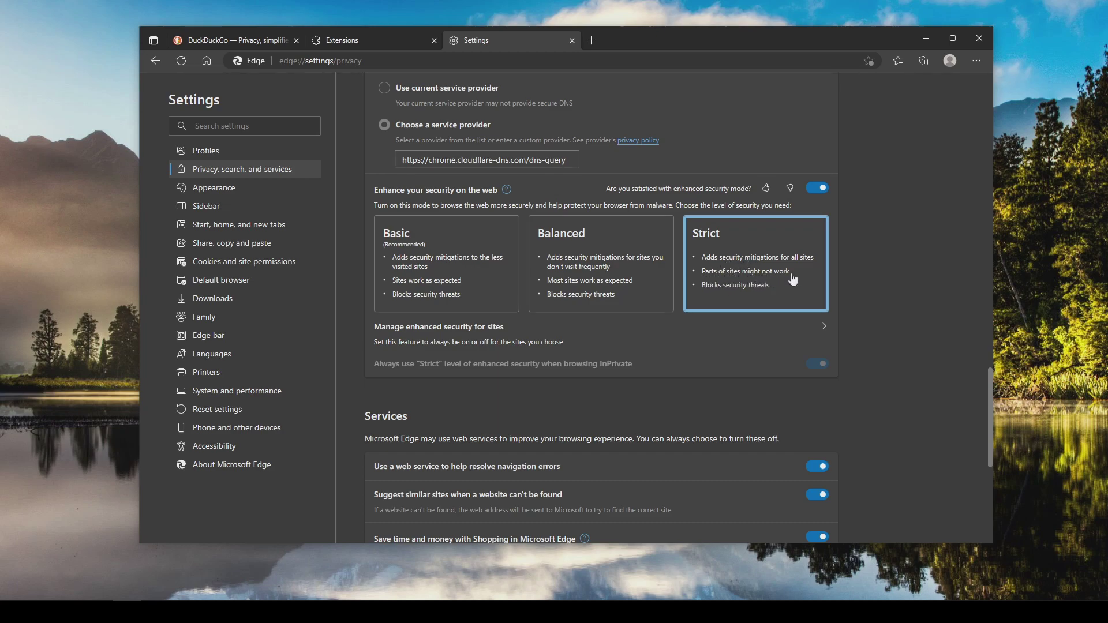
click(822, 328)
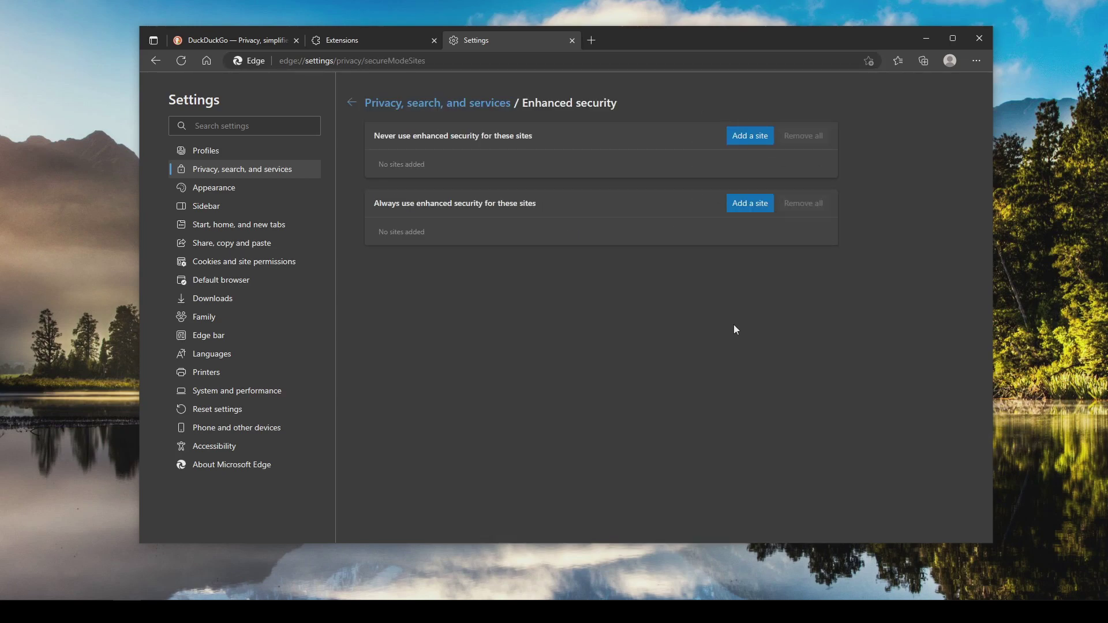
click(352, 103)
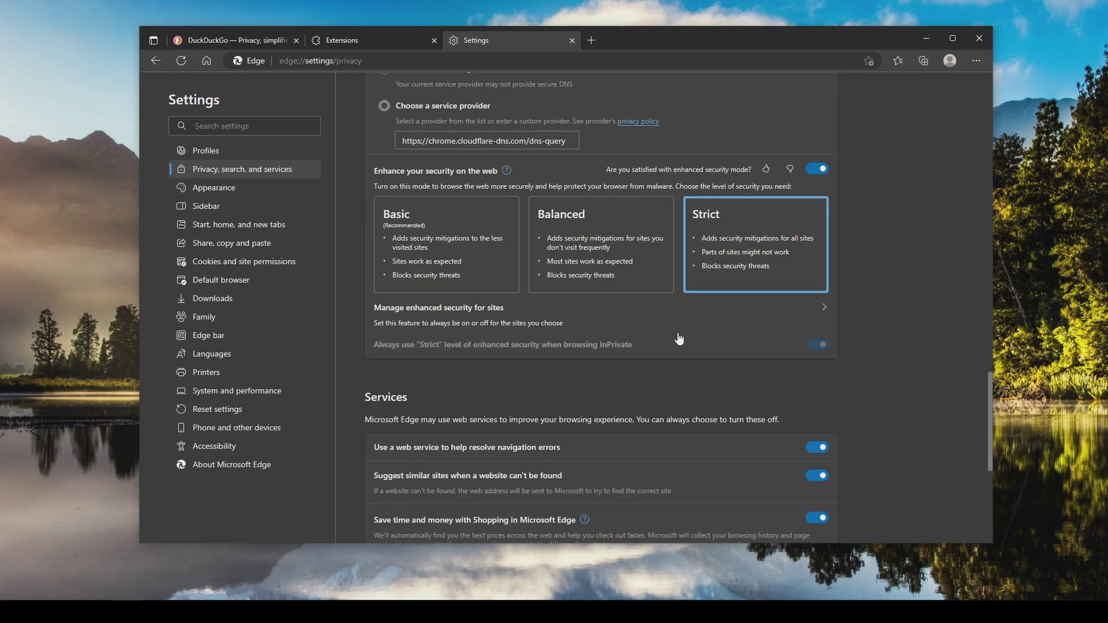
click(634, 253)
click(816, 345)
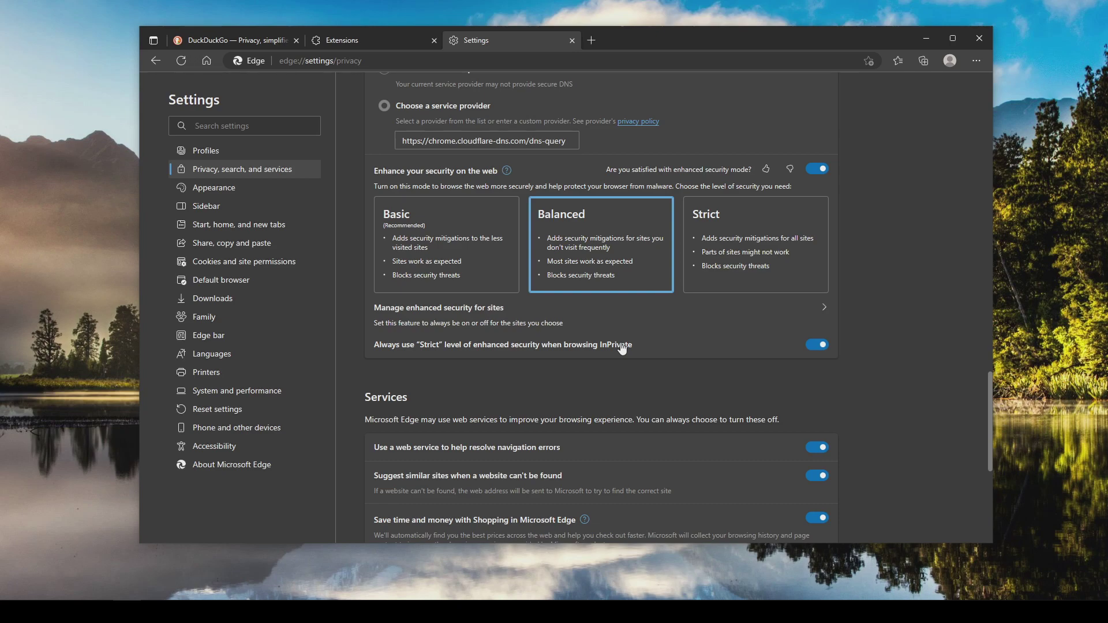
click(749, 255)
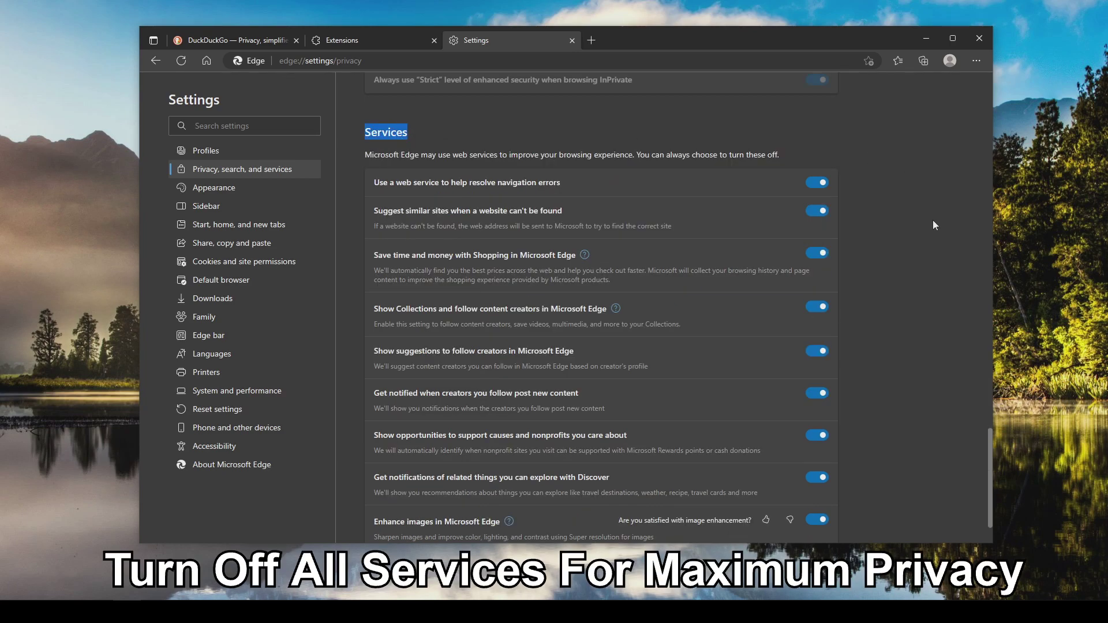
Step: Keep DuckDuckGo as the address bar's search engine in Address bar and search settings
scroll(922, 230, down, 2)
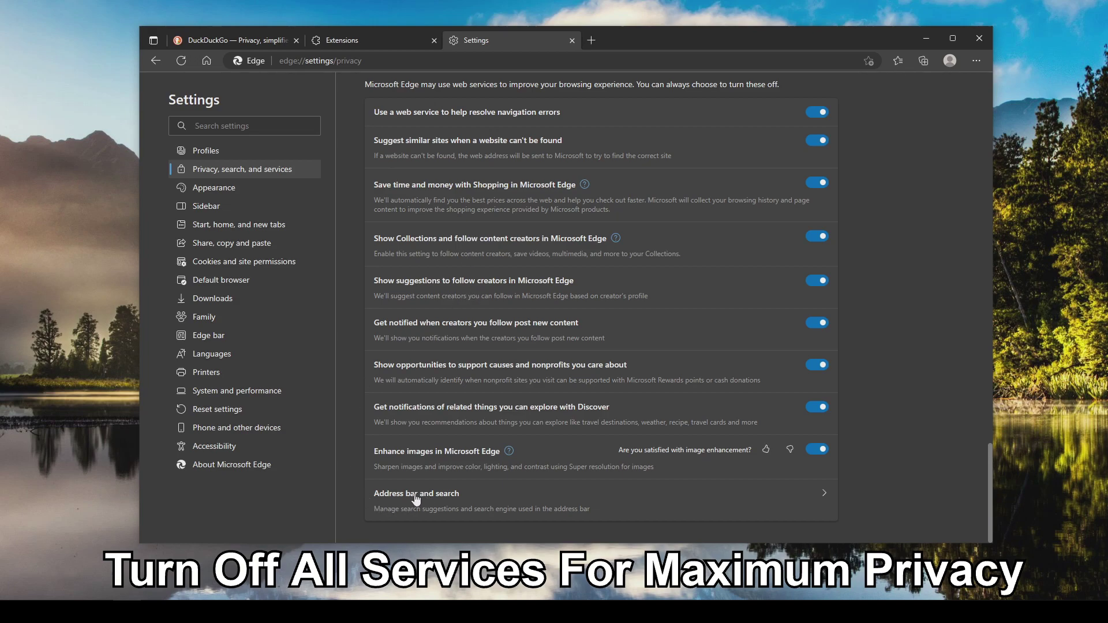
click(441, 496)
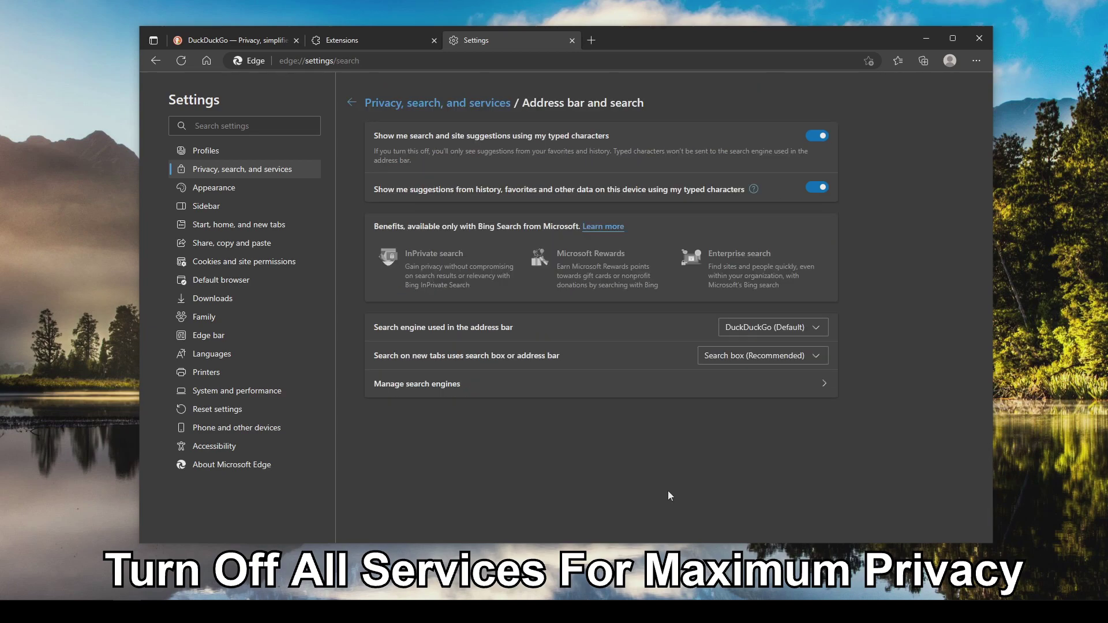
click(813, 329)
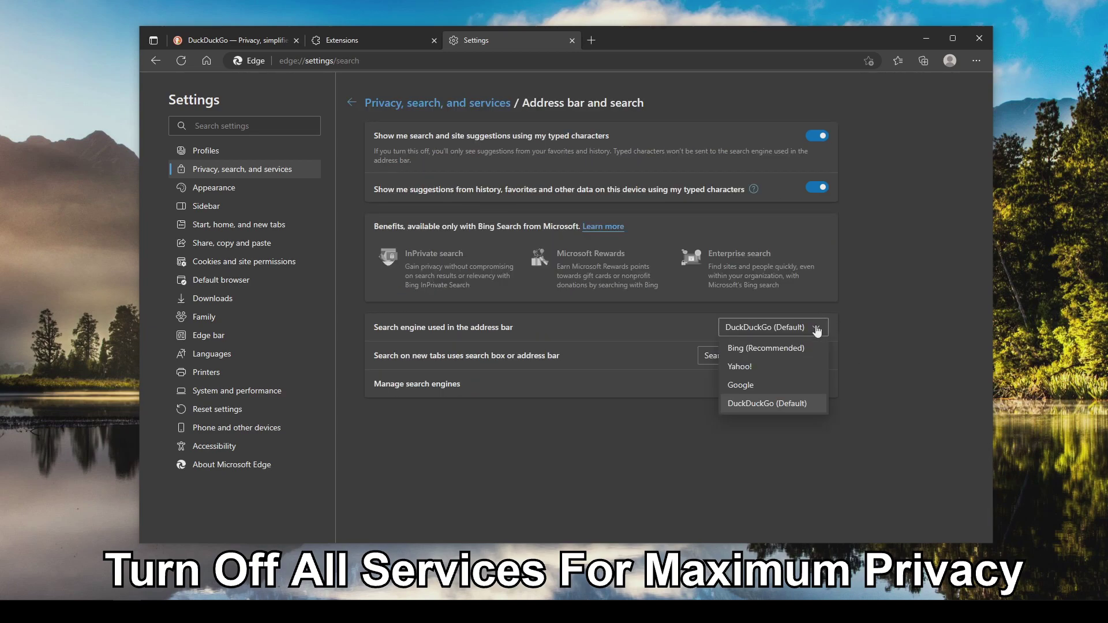
click(686, 452)
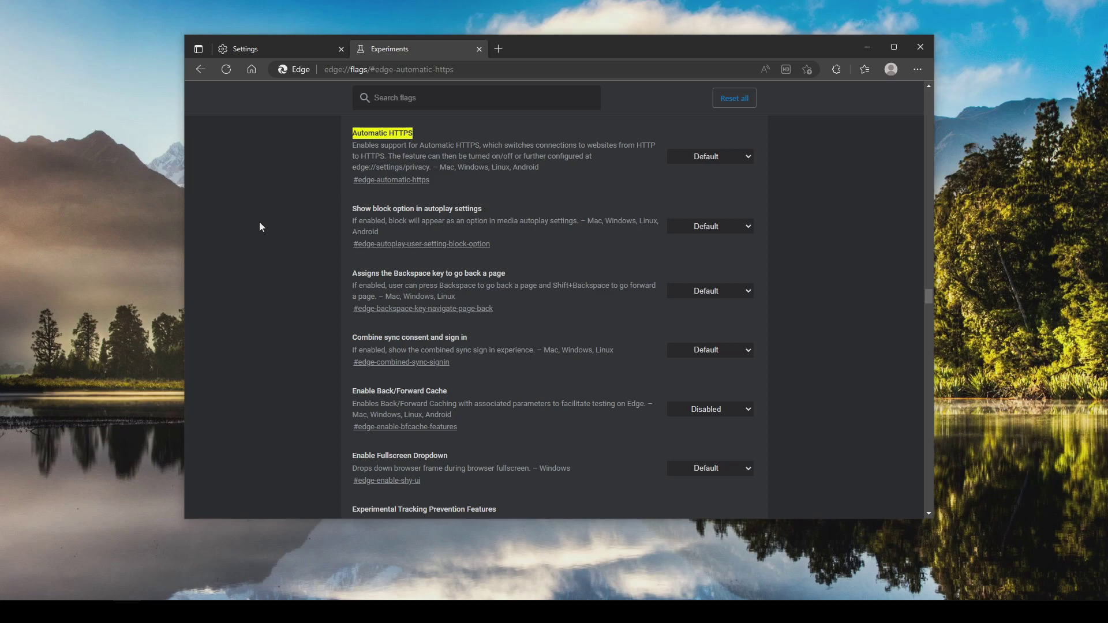
Step: Set the Automatic HTTPS flag in edge://flags to Enabled and restart the browser
drag(456, 69, 323, 69)
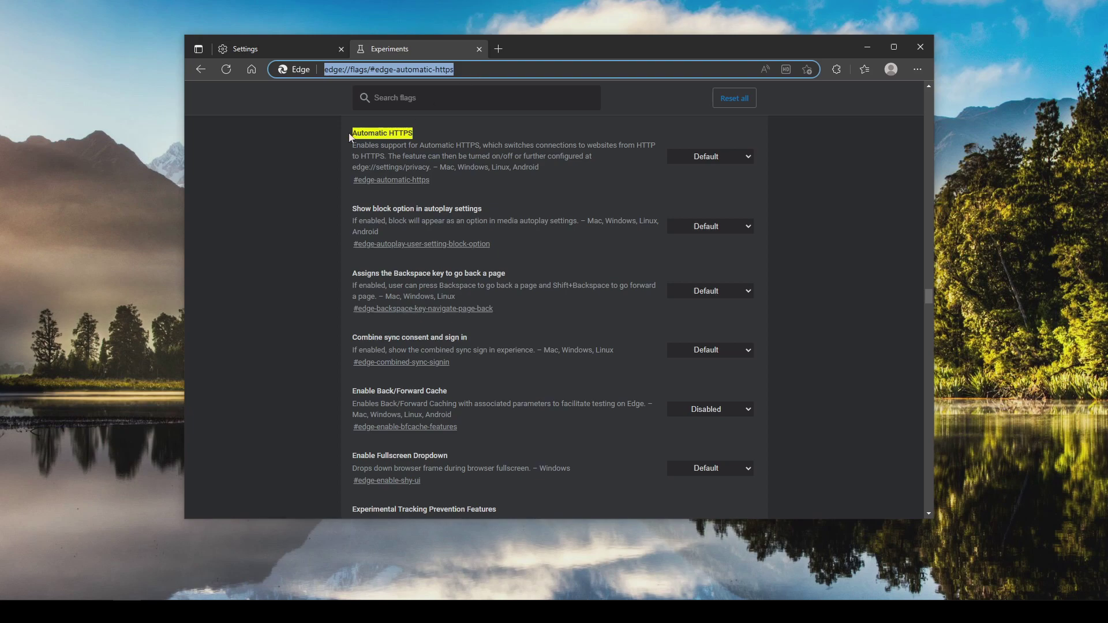
drag(351, 133, 413, 134)
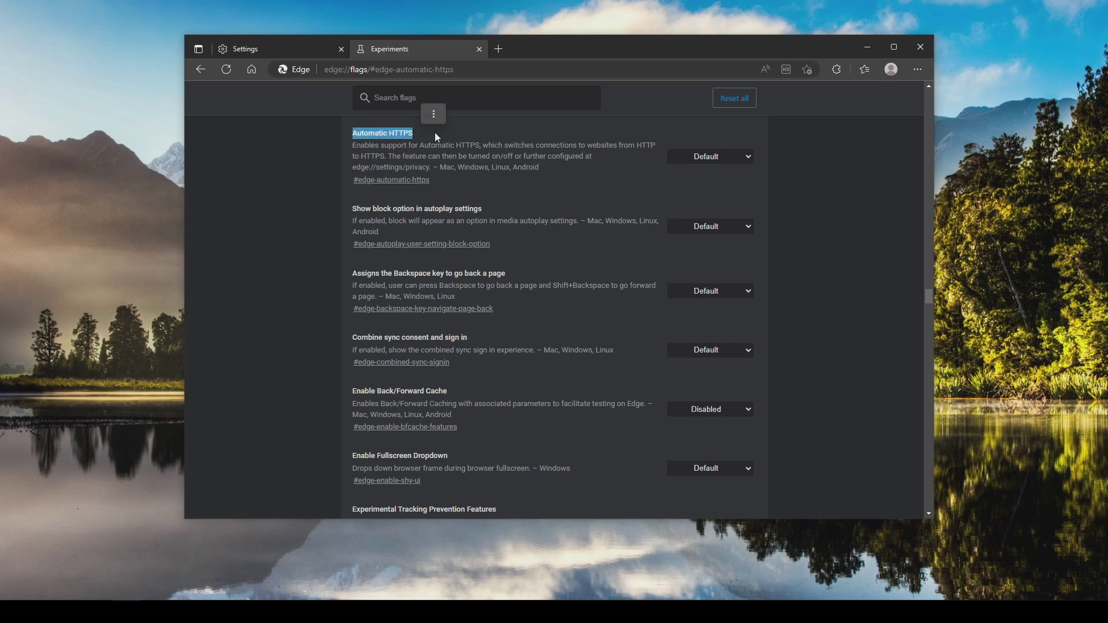
click(473, 131)
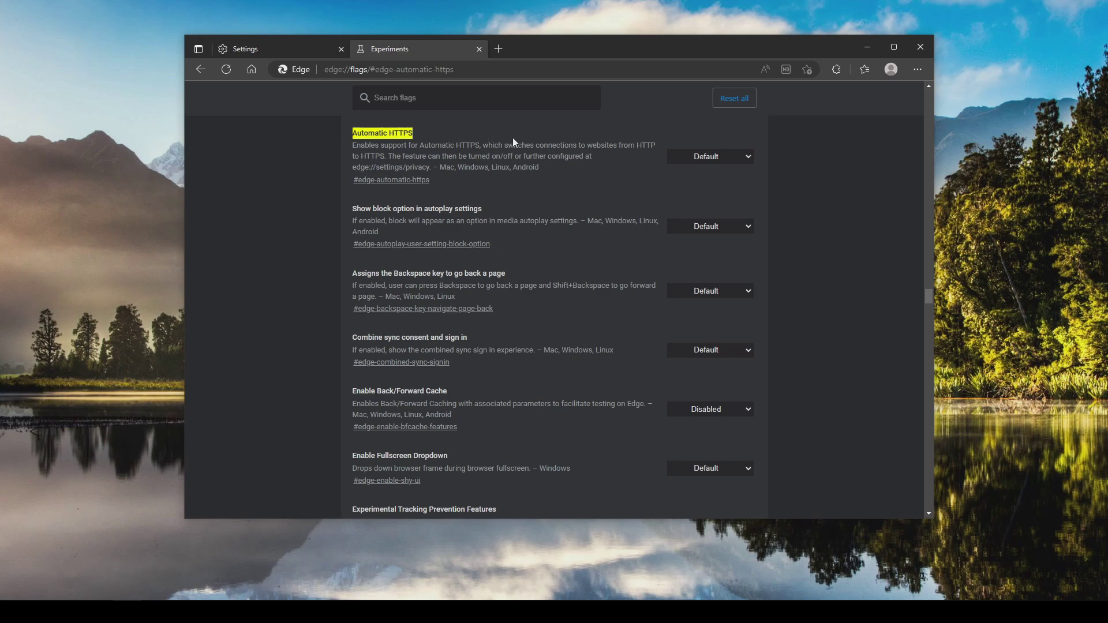
click(747, 157)
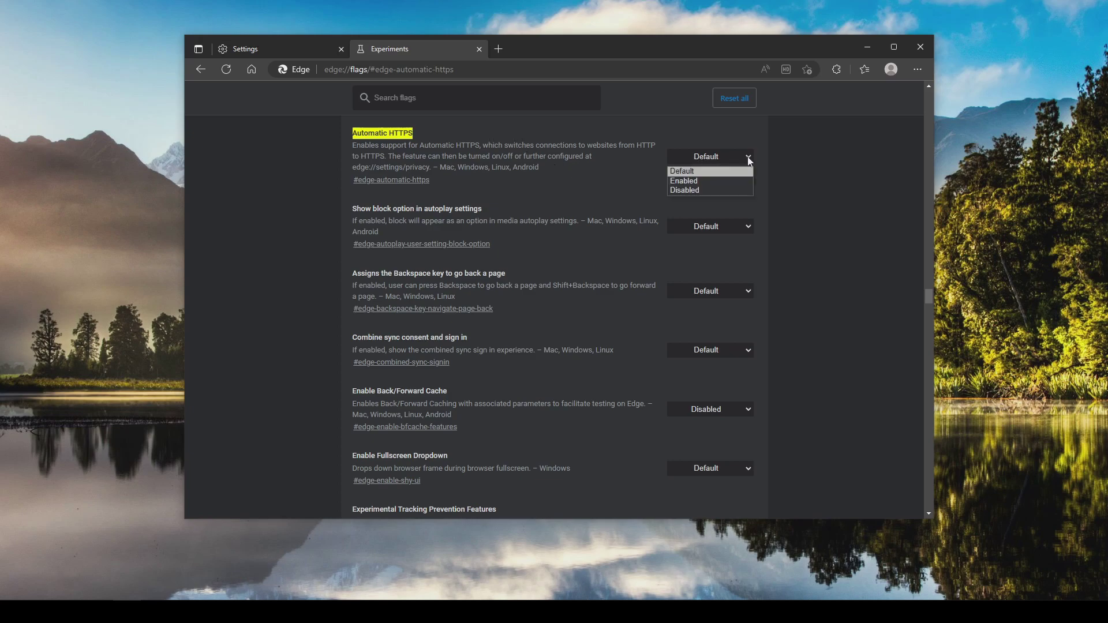
click(698, 181)
click(871, 495)
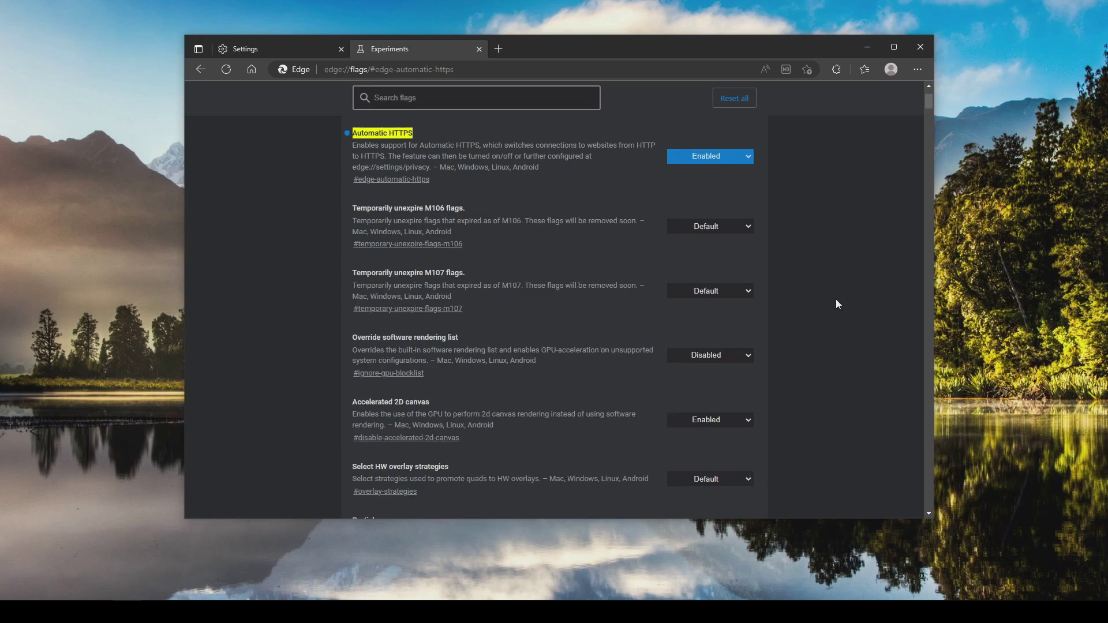
Step: Return to the privacy settings to confirm Automatic HTTPS is switched on
click(259, 50)
scroll(472, 211, down, 5)
scroll(471, 211, down, 12)
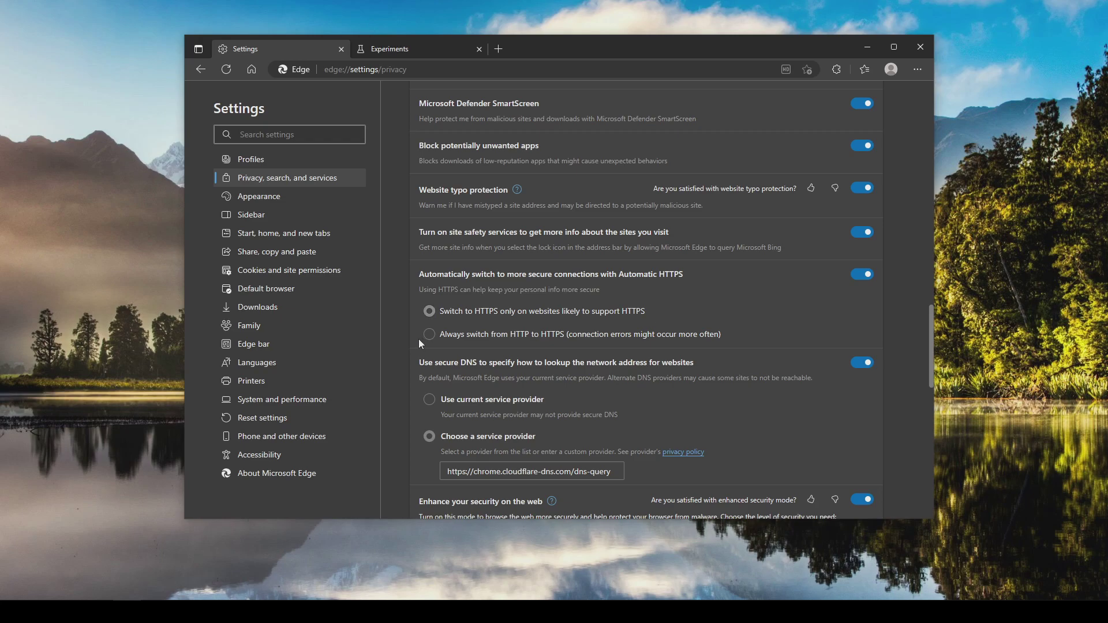
Step: Set Automatic HTTPS to always switch HTTP to HTTPS, then list the installed extensions, including HTTPS Everywhere
click(429, 334)
click(389, 48)
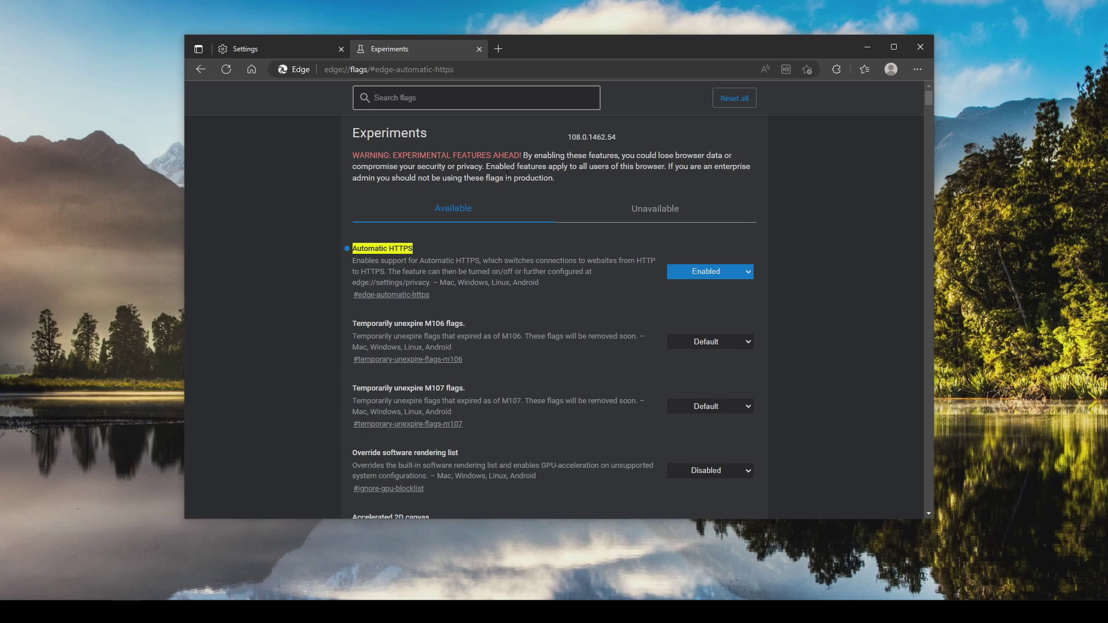
click(917, 70)
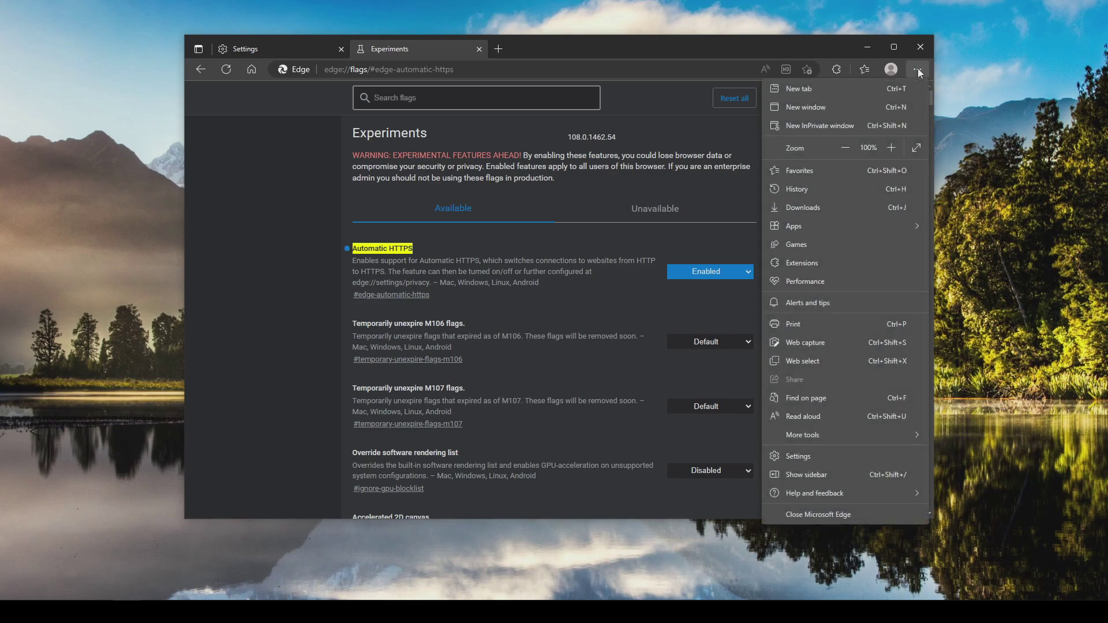
click(812, 264)
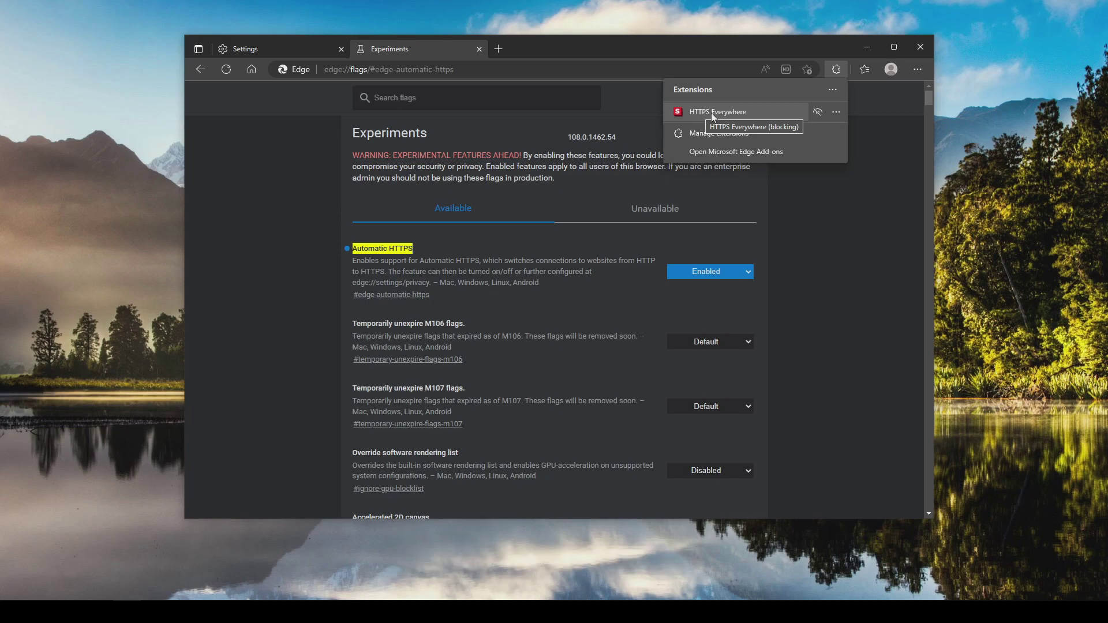
Step: Open the Microsoft account privacy dashboard from the Profiles settings' Manage account link
key(ctrl+shift+Tab)
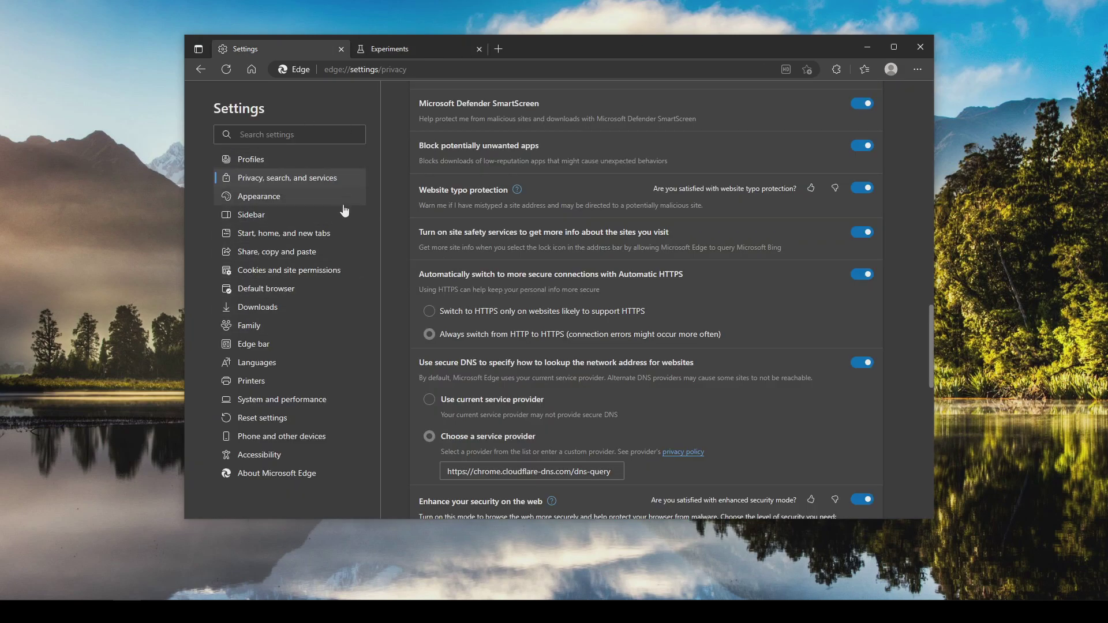
click(252, 163)
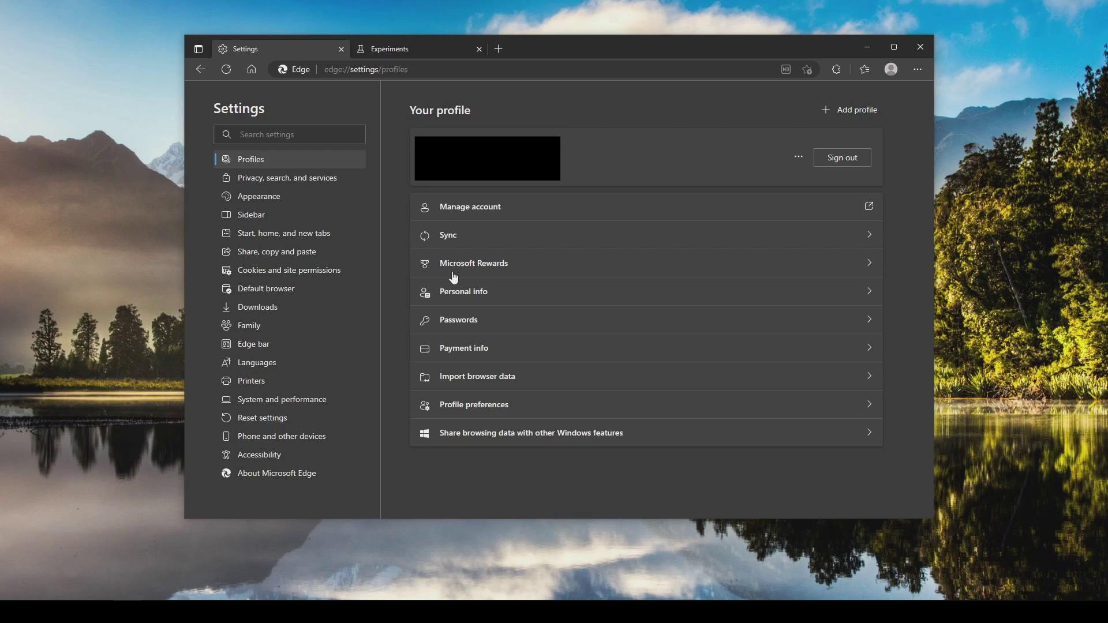
click(484, 214)
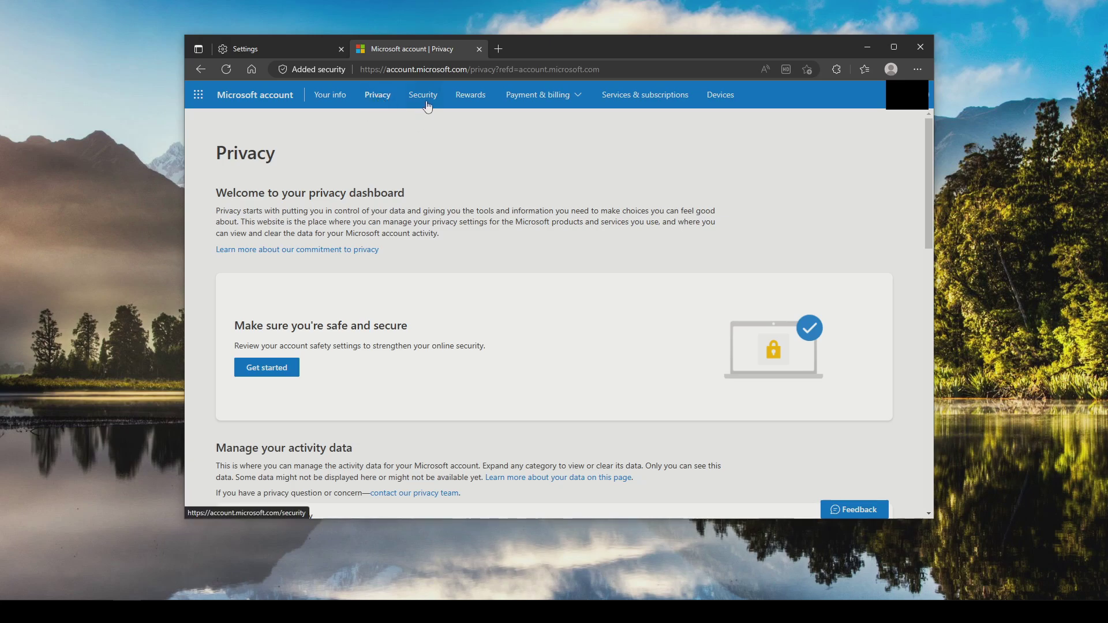
Step: Return to the Edge Settings tab showing the Your profile page
key(ctrl+Tab)
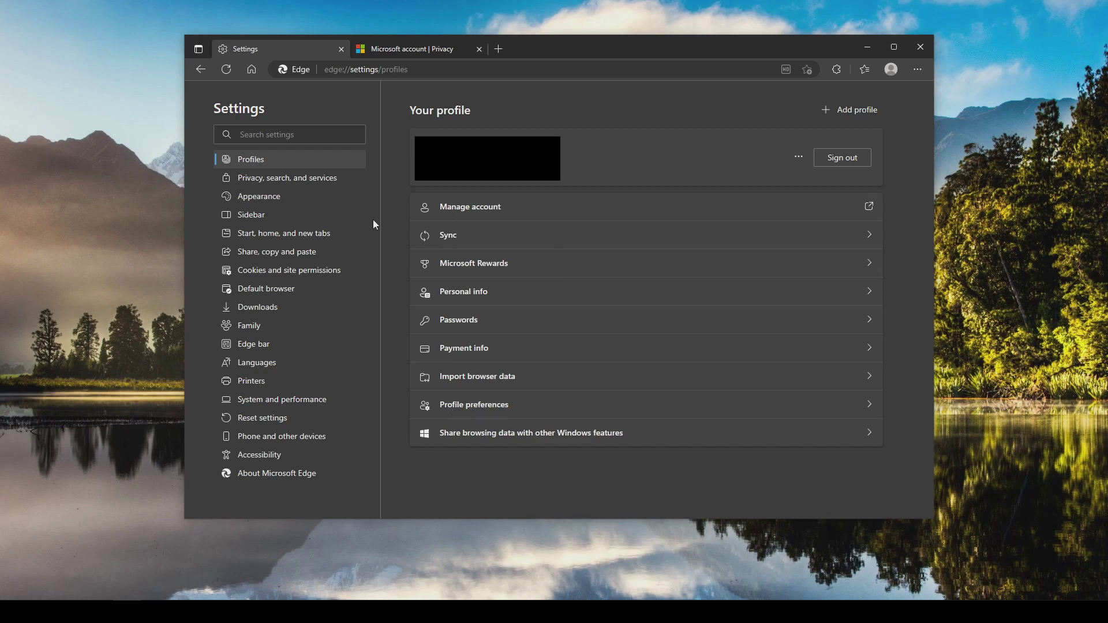
Step: Check that the Location permission is set to ask first, with no sites added
click(264, 273)
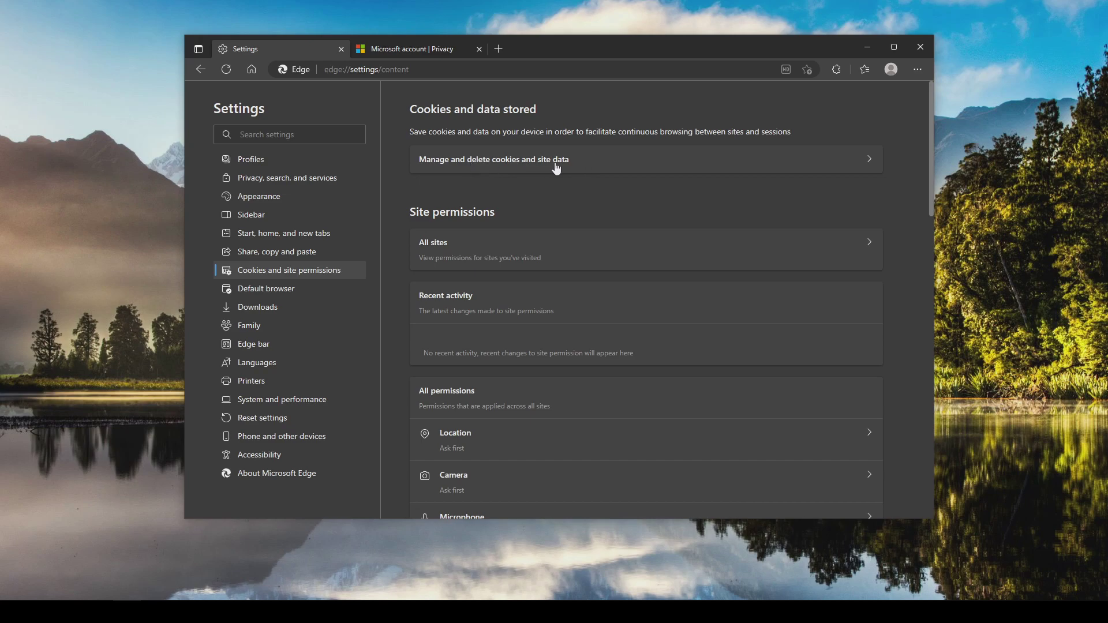
scroll(556, 168, down, 5)
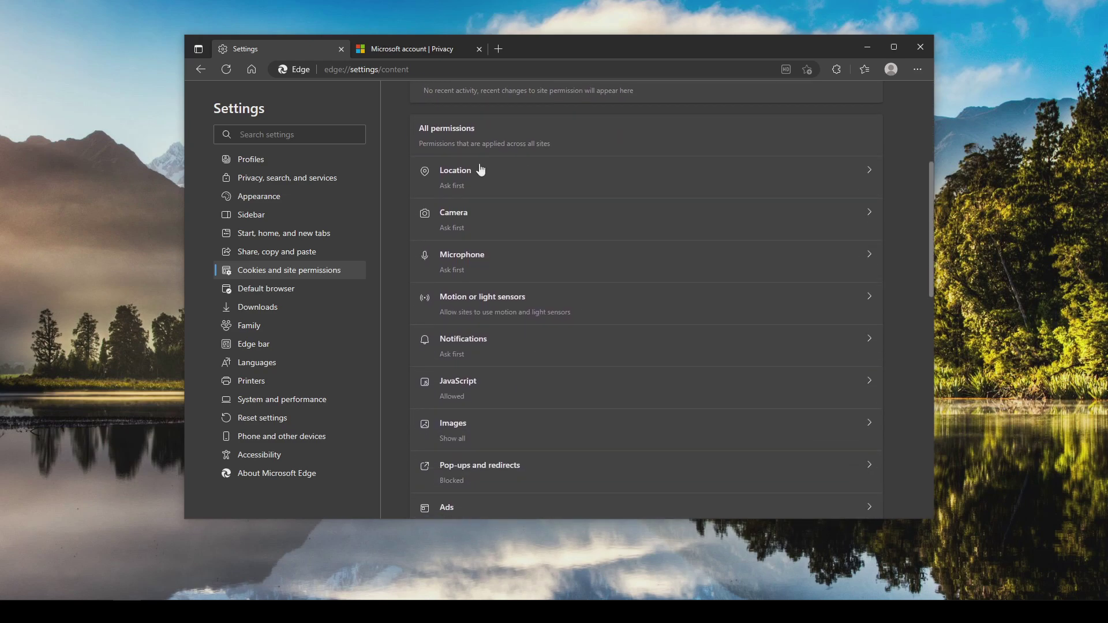
click(483, 182)
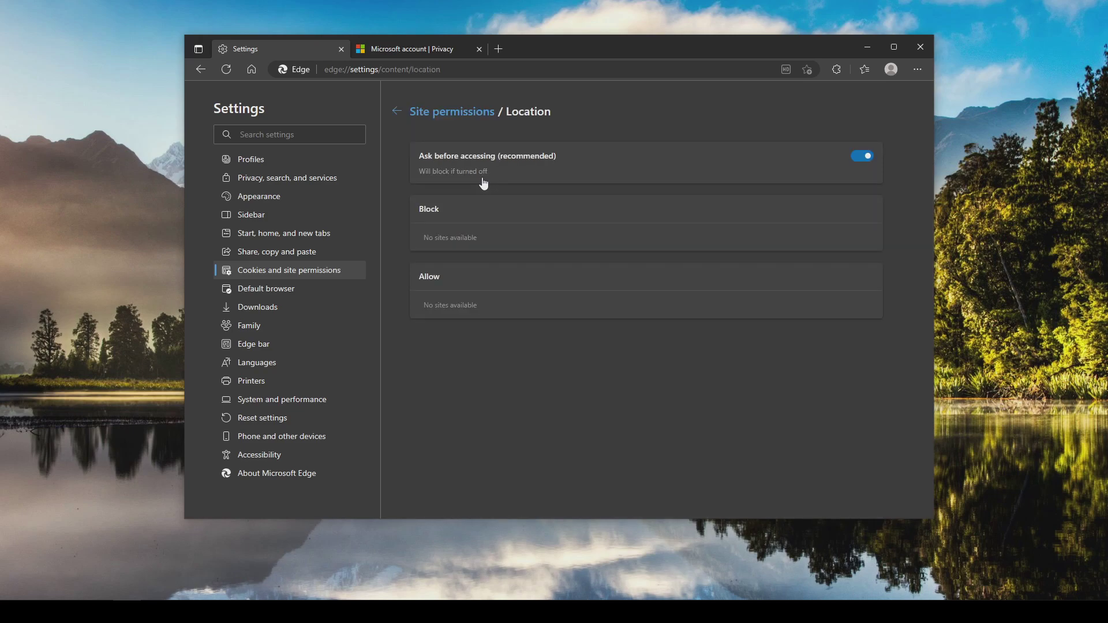
click(438, 112)
Step: Check that the JavaScript permission is allowed, with no sites added
scroll(479, 243, down, 5)
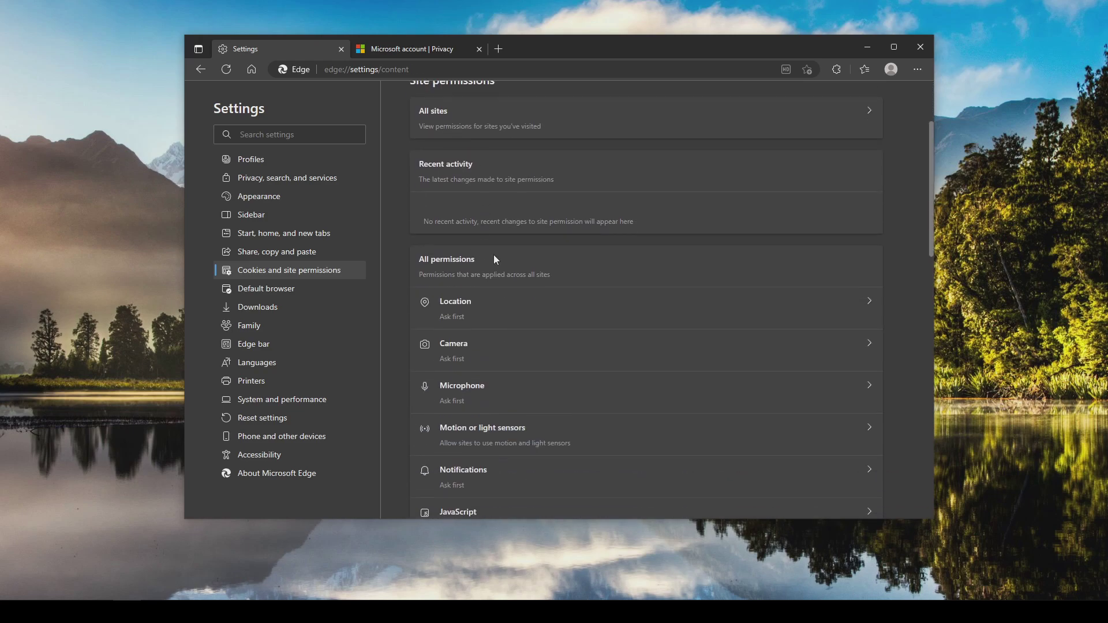
scroll(475, 285, down, 1)
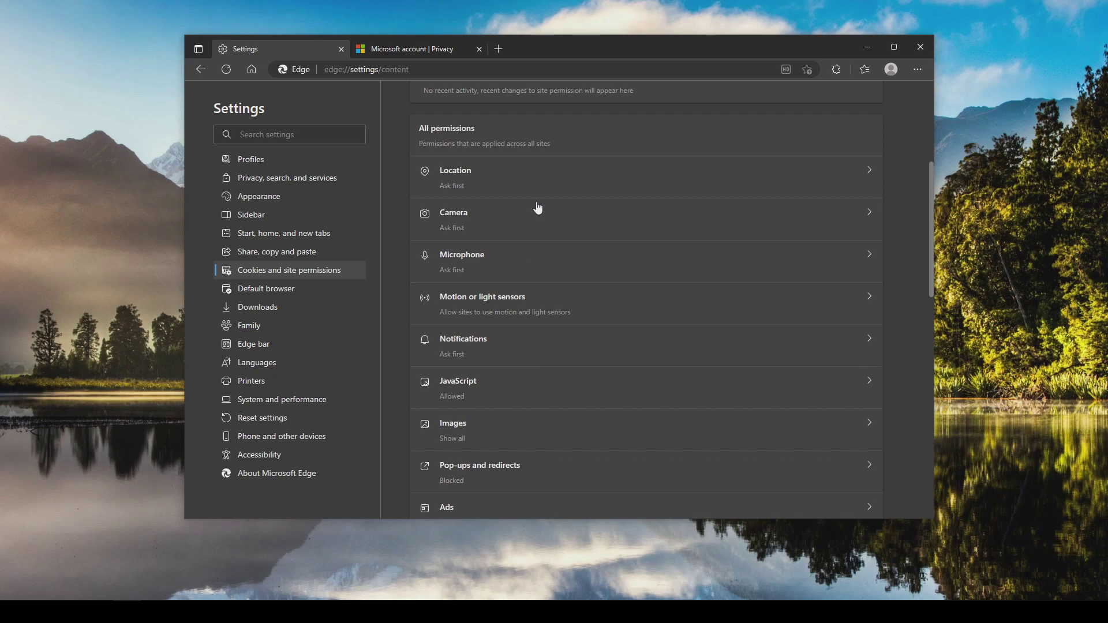
scroll(537, 208, down, 2)
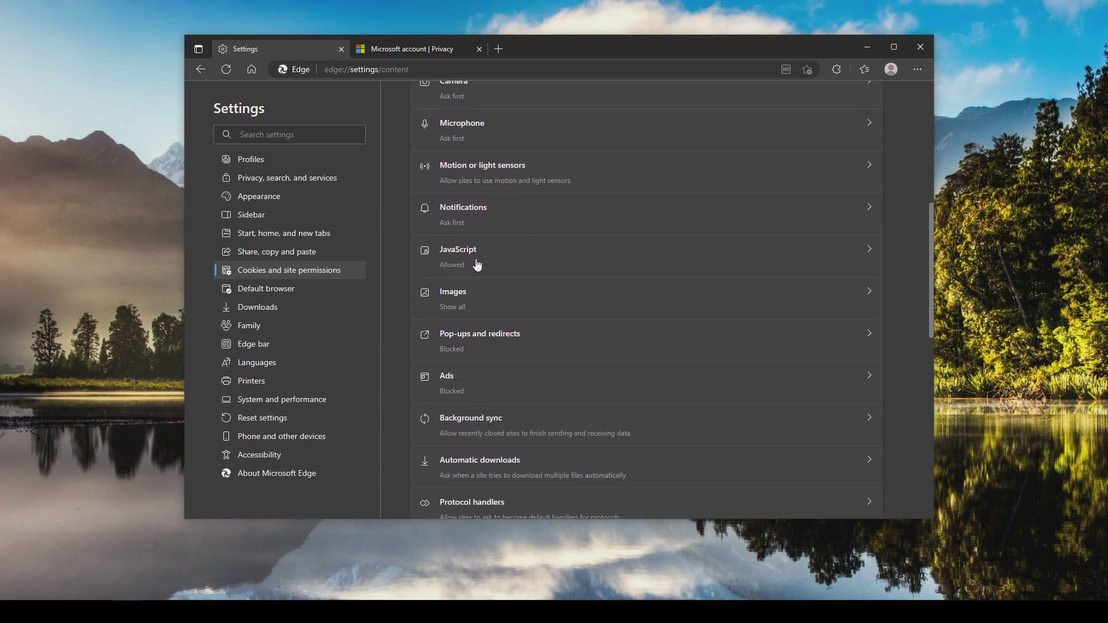
click(476, 265)
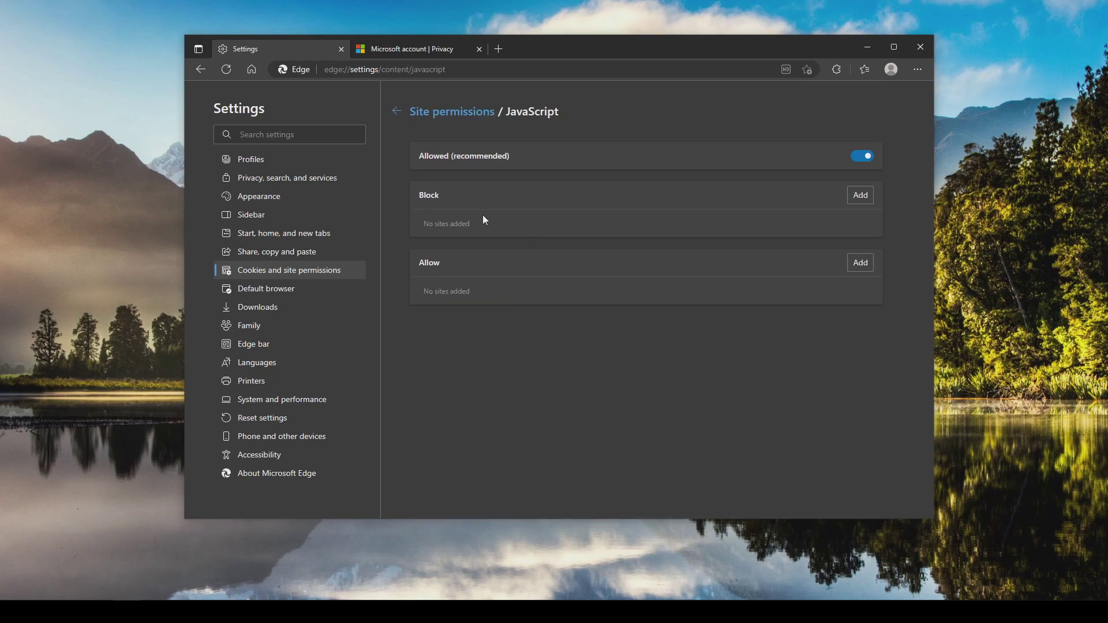
click(428, 119)
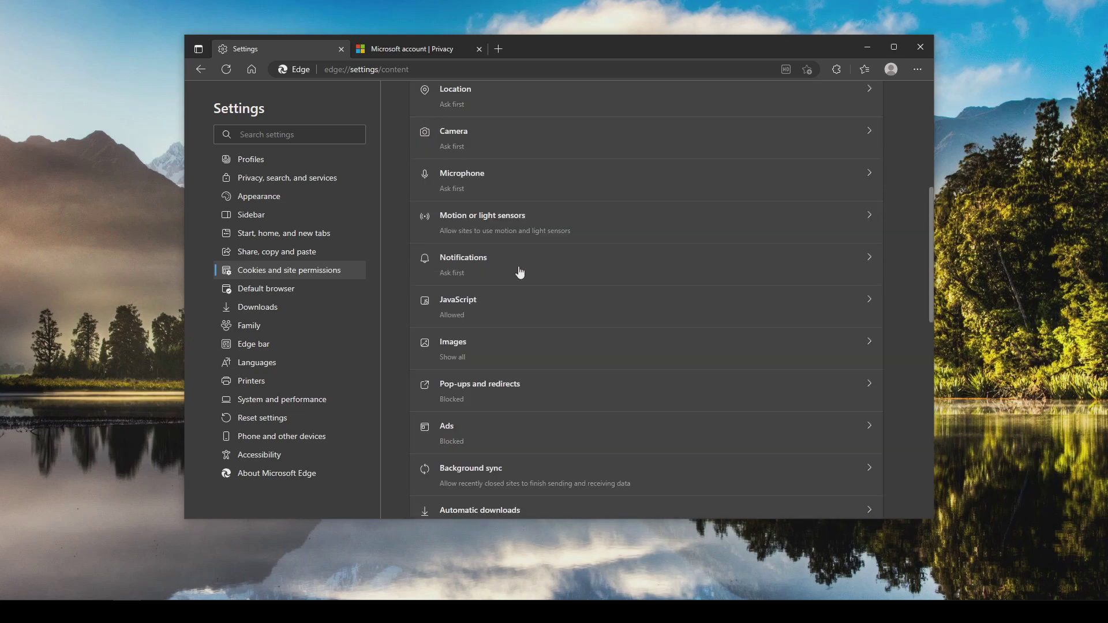
scroll(522, 270, down, 3)
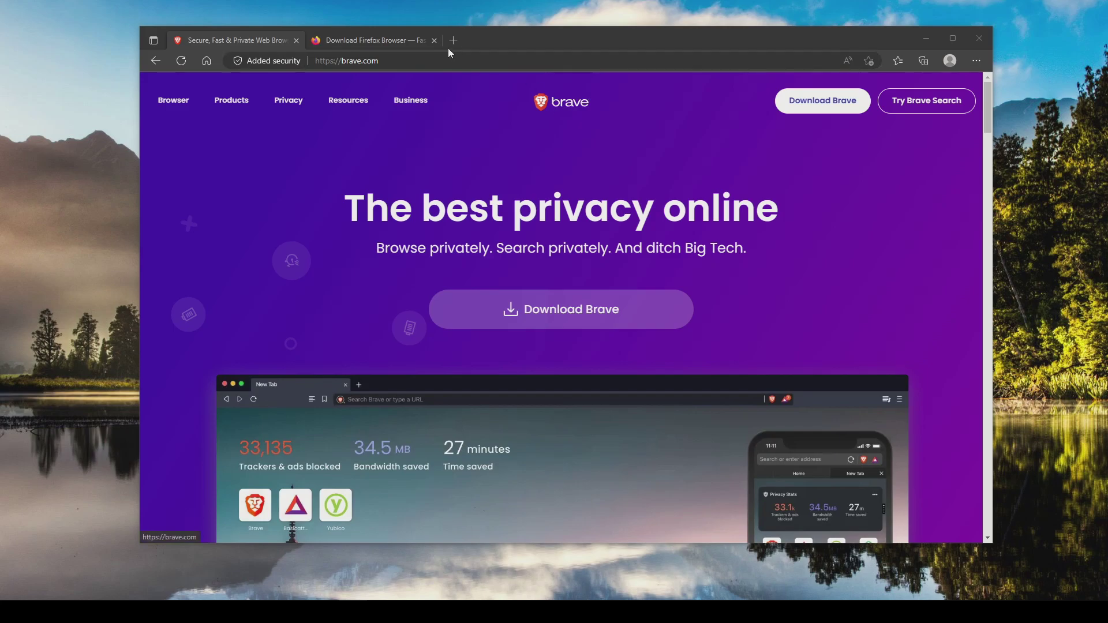
click(362, 40)
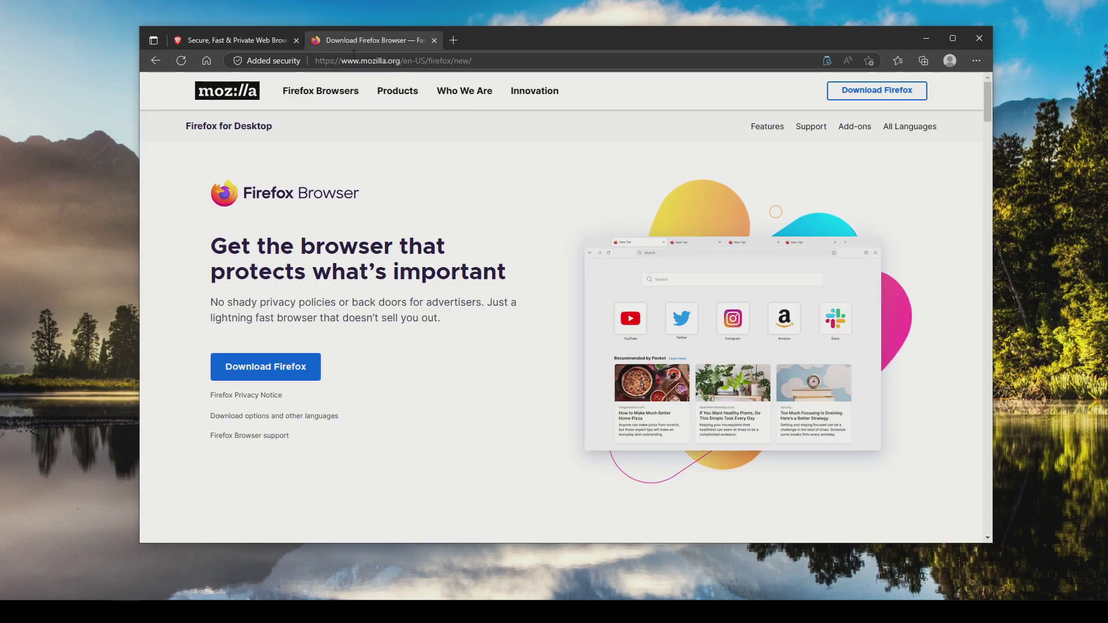
click(249, 42)
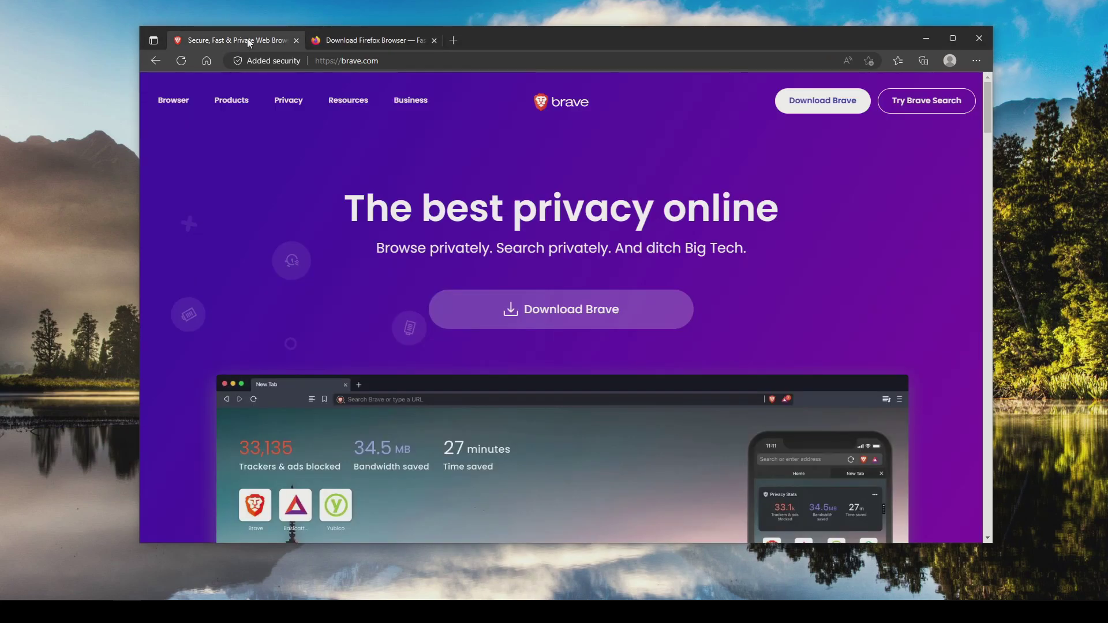